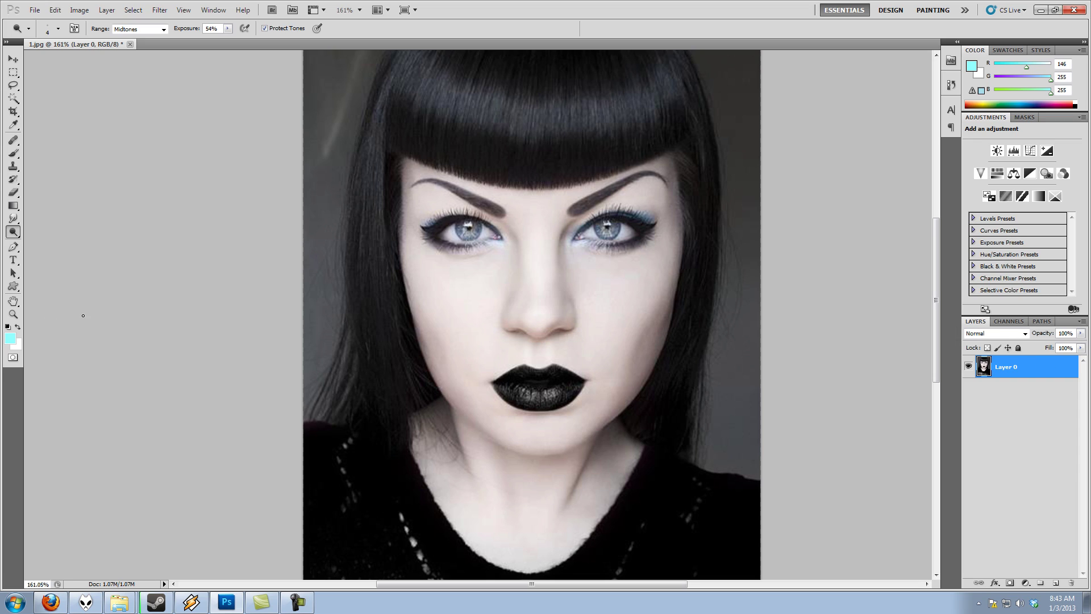
Step: Duplicate Layer 0 and activate the Dodge tool for retouching the copy
{"action": "right_click", "coordinate": [13, 232]}
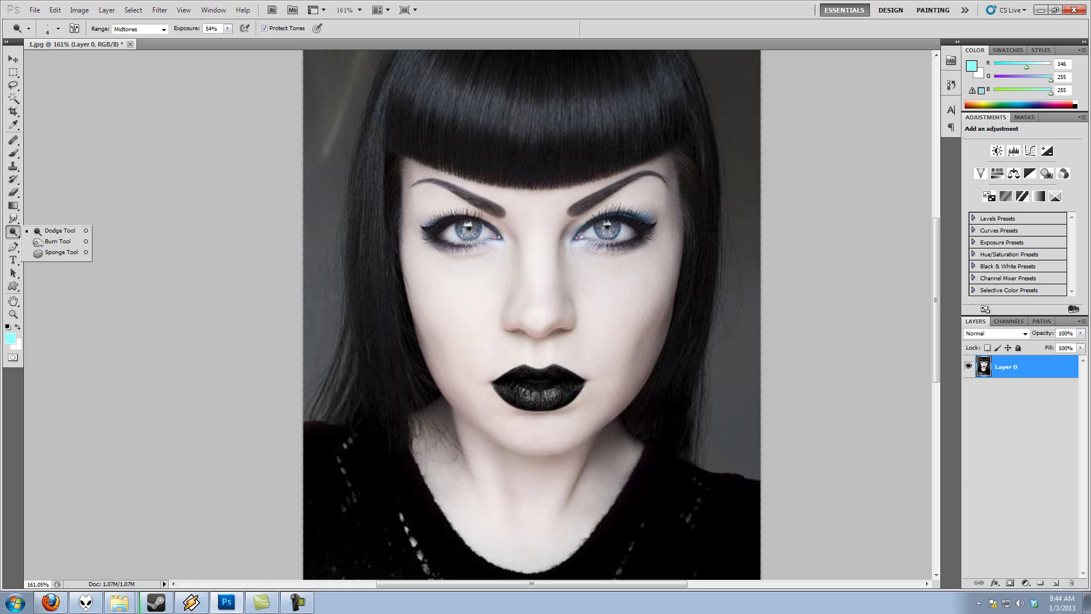
{"action": "left_click", "coordinate": [1079, 420]}
{"action": "left_click_drag", "start_coordinate": [1043, 371], "coordinate": [1056, 583]}
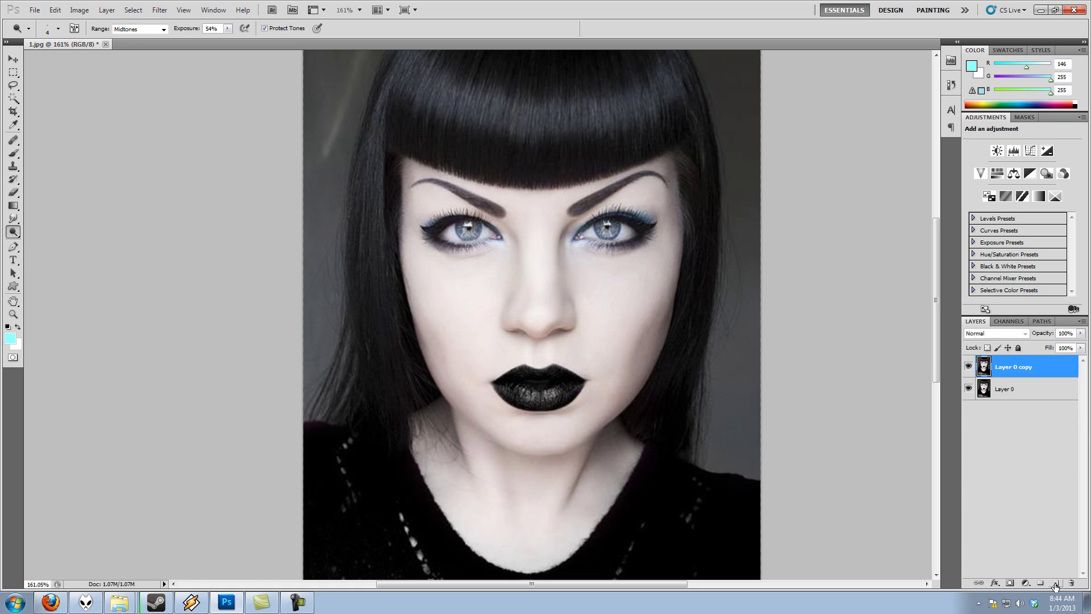
{"action": "left_click", "coordinate": [13, 232]}
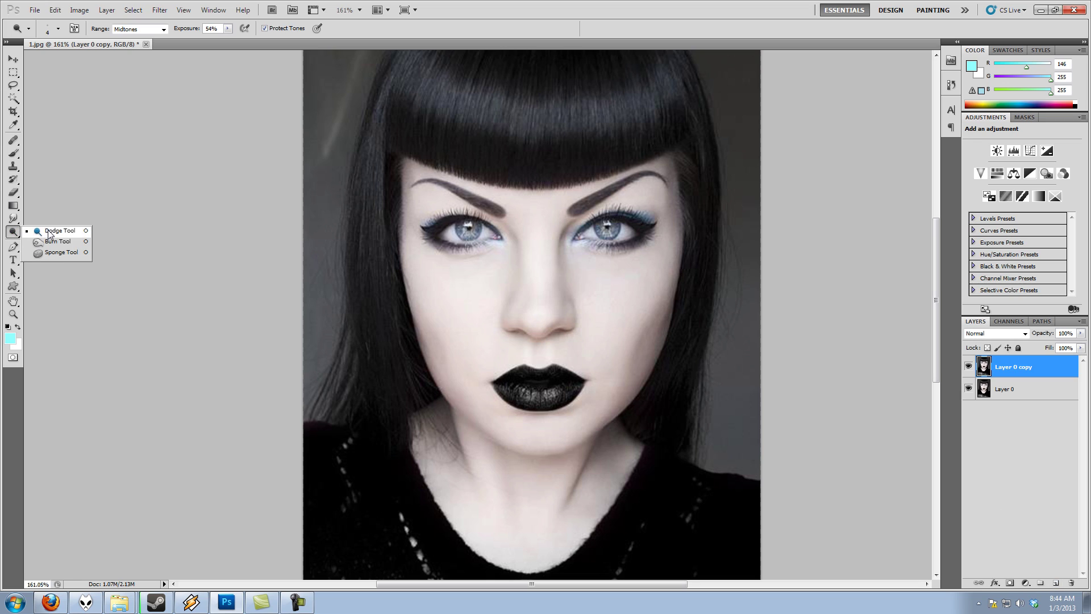
{"action": "left_click", "coordinate": [57, 231]}
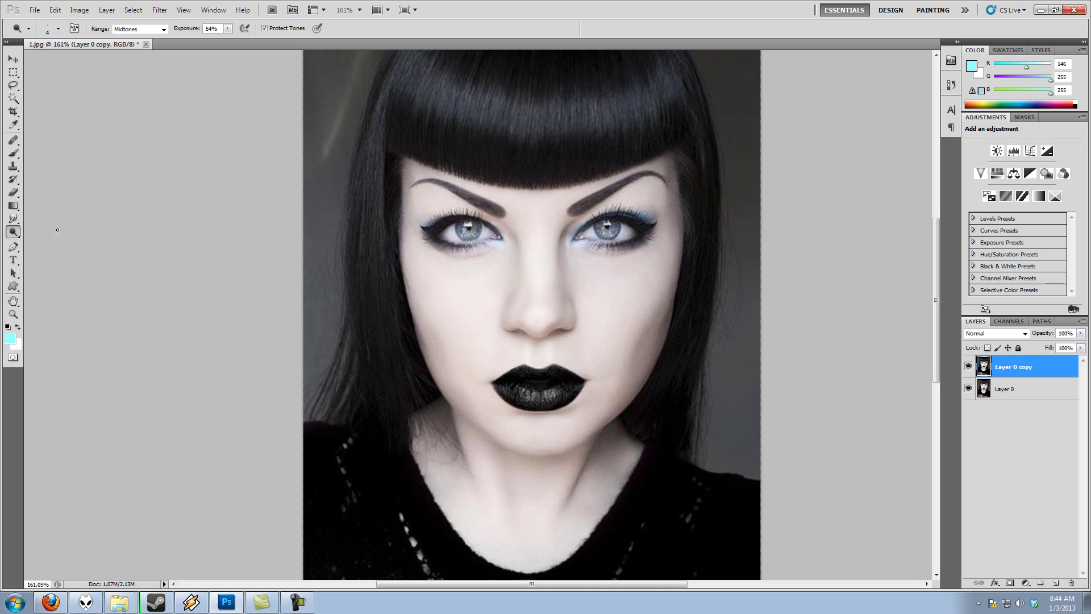
Step: Review the Dodge tool's tonal range options and pick a soft round brush tip
{"action": "left_click", "coordinate": [155, 31]}
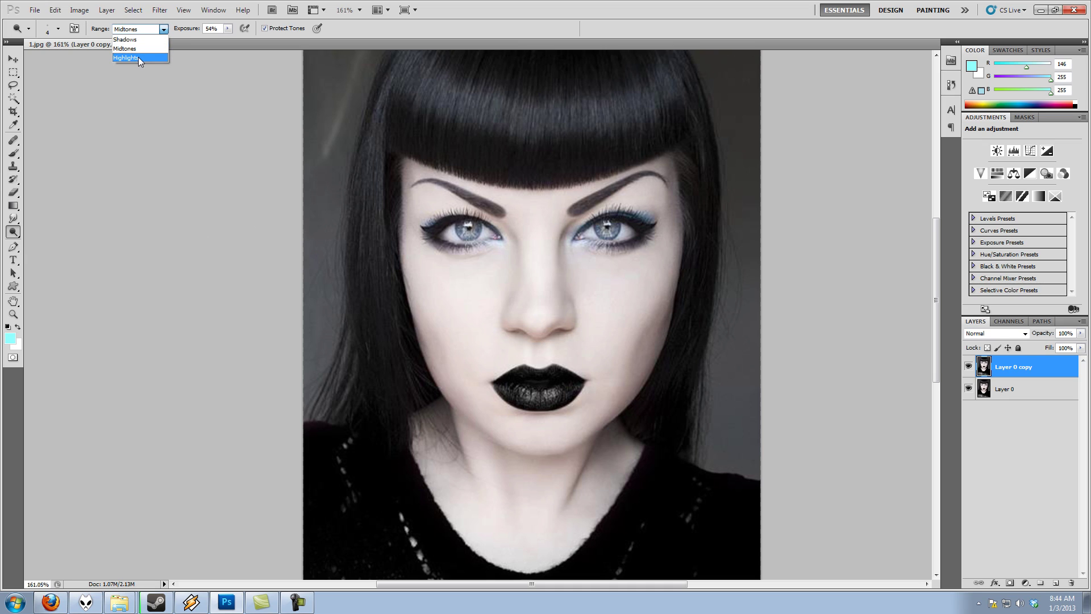
{"action": "left_click", "coordinate": [190, 28]}
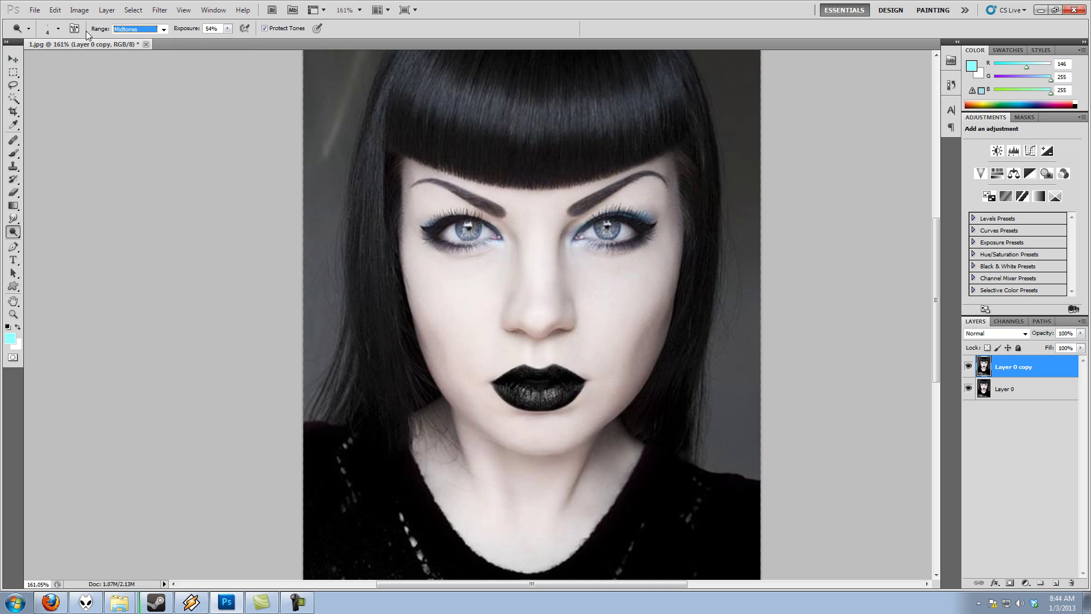
{"action": "left_click", "coordinate": [58, 28]}
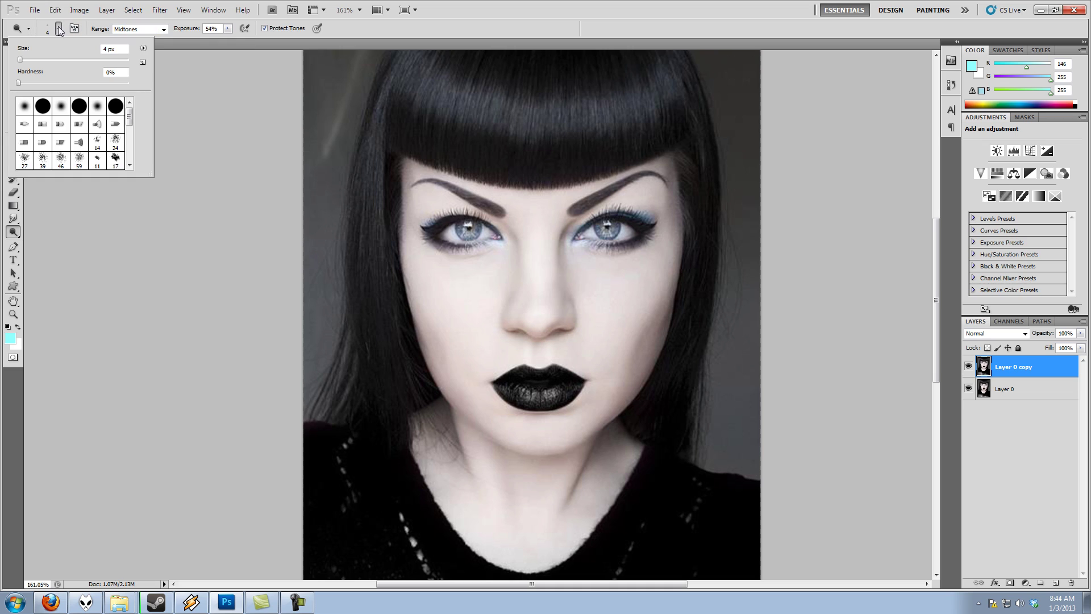
{"action": "left_click", "coordinate": [99, 109]}
{"action": "left_click", "coordinate": [437, 262]}
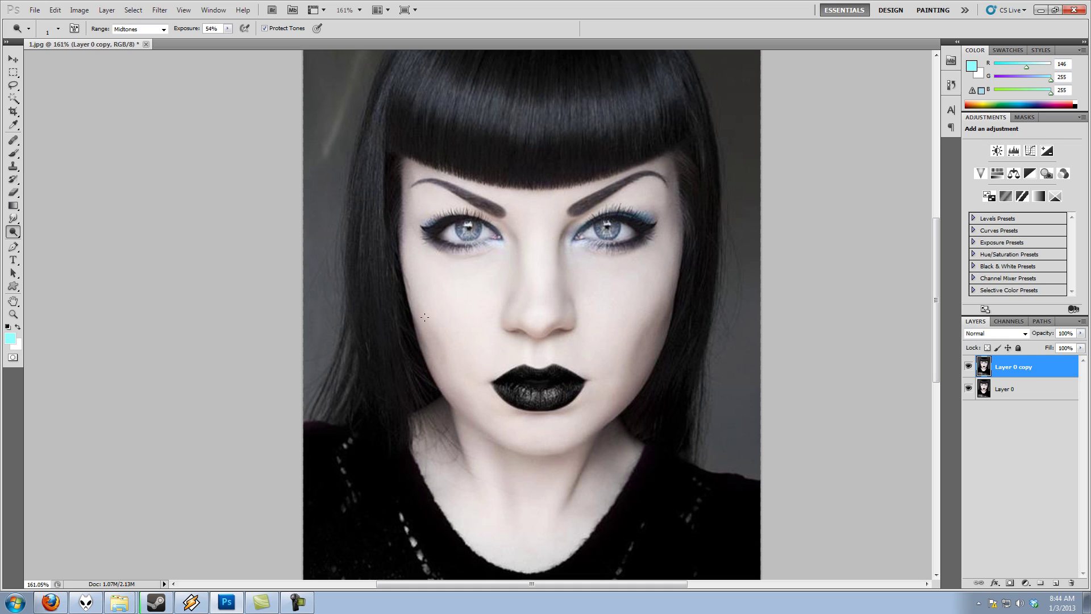
Step: Dodge the highlights of the lower lip on the copied layer with a 4 px brush, Midtones range and 54% exposure
{"action": "key", "text": "bracketright"}
{"action": "key", "text": "bracketright"}
{"action": "key", "text": "bracketright"}
{"action": "left_click", "coordinate": [14, 231]}
{"action": "left_click", "coordinate": [18, 232]}
{"action": "key", "text": "bracketleft"}
{"action": "key", "text": "bracketleft"}
{"action": "key", "text": "bracketleft"}
{"action": "scroll", "coordinate": [528, 333], "scroll_direction": "up", "scroll_amount": 2}
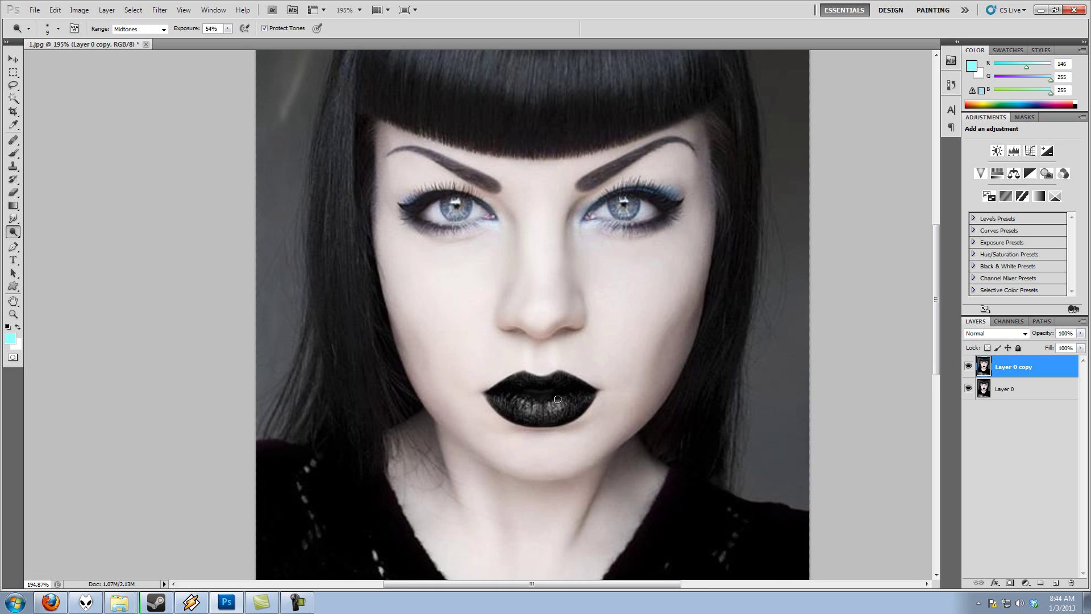
{"action": "key", "text": "bracketleft"}
{"action": "key", "text": "bracketleft"}
{"action": "key", "text": "bracketleft"}
{"action": "key", "text": "bracketleft"}
{"action": "scroll", "coordinate": [557, 400], "scroll_direction": "up", "scroll_amount": 3}
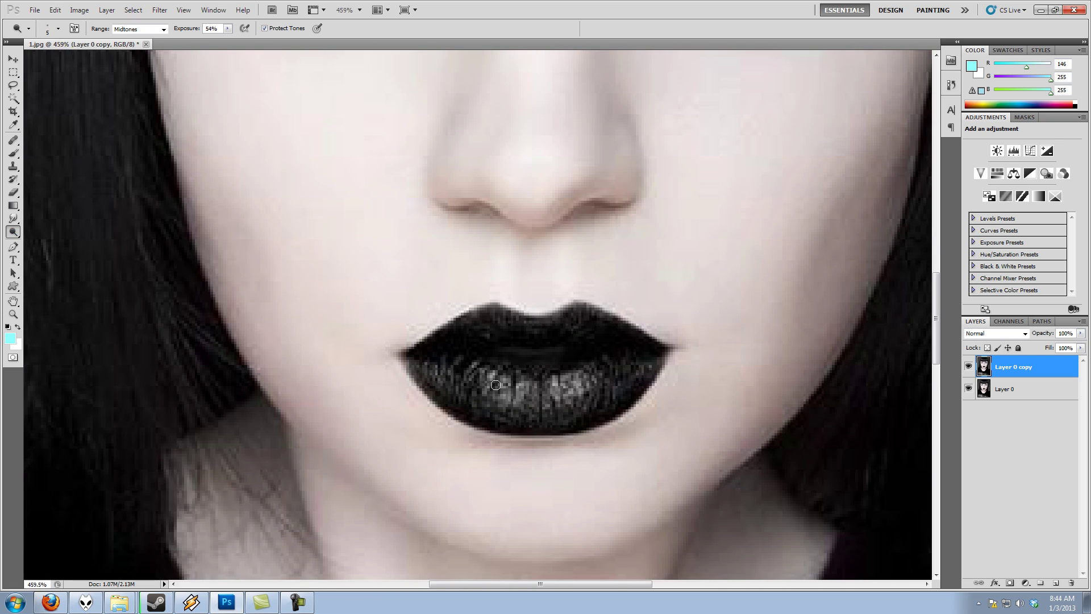
{"action": "key", "text": "bracketleft"}
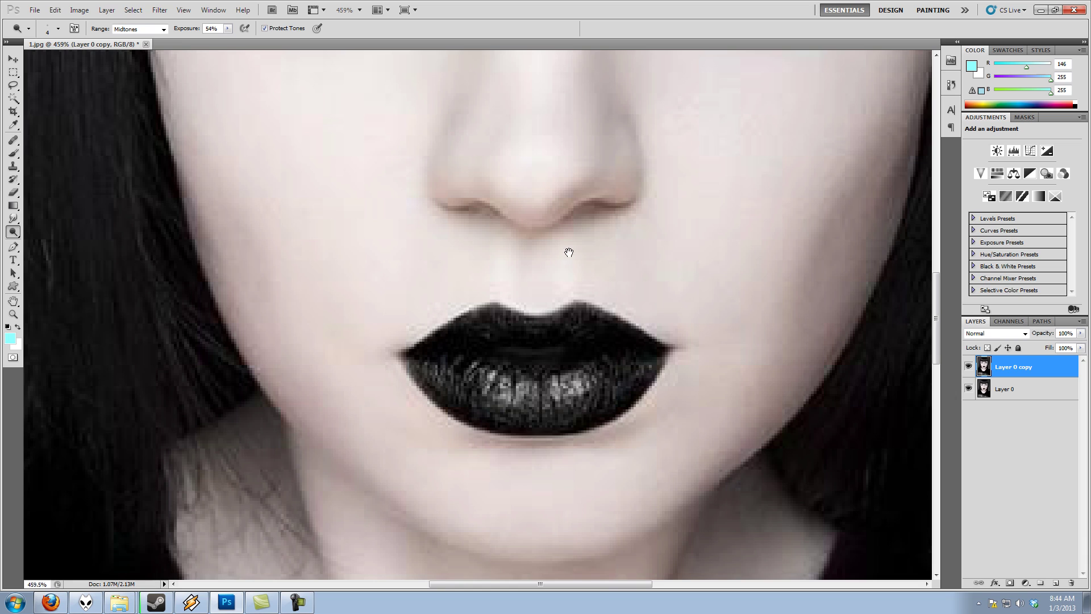
Step: Dodge the whites of both eyes on the copied layer, enlarging the brush to 6 px for the second eye
{"action": "left_click_drag", "start_coordinate": [558, 199], "coordinate": [510, 500]}
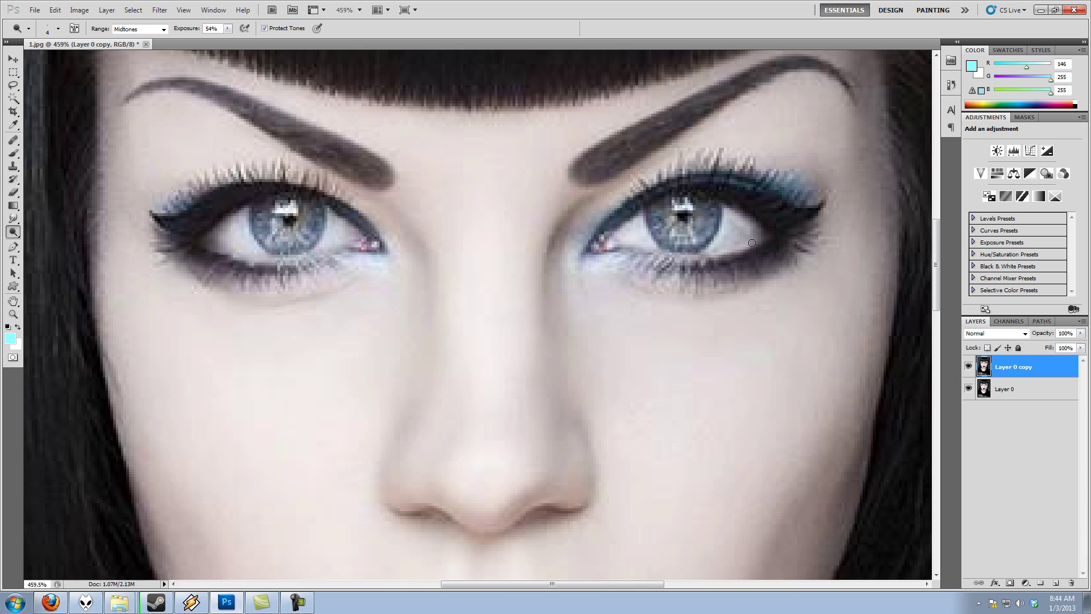
{"action": "mouse_move", "coordinate": [751, 243]}
{"action": "left_mouse_down"}
{"action": "mouse_move", "coordinate": [728, 234]}
{"action": "mouse_move", "coordinate": [732, 218]}
{"action": "mouse_move", "coordinate": [722, 242]}
{"action": "mouse_move", "coordinate": [751, 234]}
{"action": "left_mouse_up"}
{"action": "left_click_drag", "start_coordinate": [278, 261], "coordinate": [544, 255]}
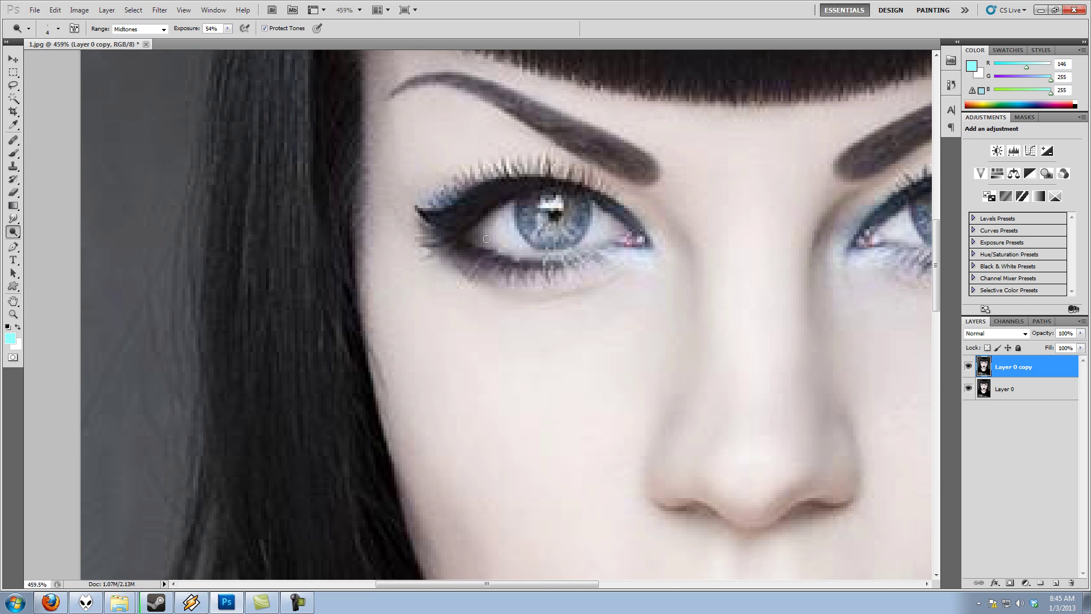
{"action": "key", "text": "bracketright"}
{"action": "key", "text": "bracketright"}
{"action": "mouse_move", "coordinate": [508, 228]}
{"action": "left_mouse_down"}
{"action": "mouse_move", "coordinate": [514, 244]}
{"action": "mouse_move", "coordinate": [492, 239]}
{"action": "mouse_move", "coordinate": [499, 218]}
{"action": "left_mouse_up"}
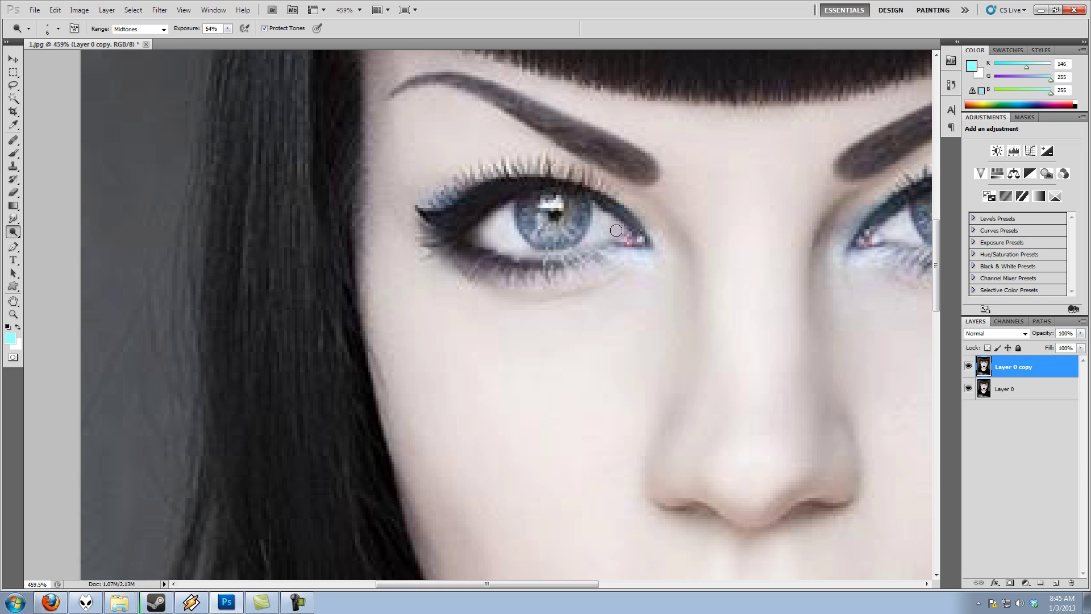
{"action": "mouse_move", "coordinate": [615, 230]}
{"action": "left_mouse_down"}
{"action": "mouse_move", "coordinate": [584, 238]}
{"action": "mouse_move", "coordinate": [594, 226]}
{"action": "left_mouse_up"}
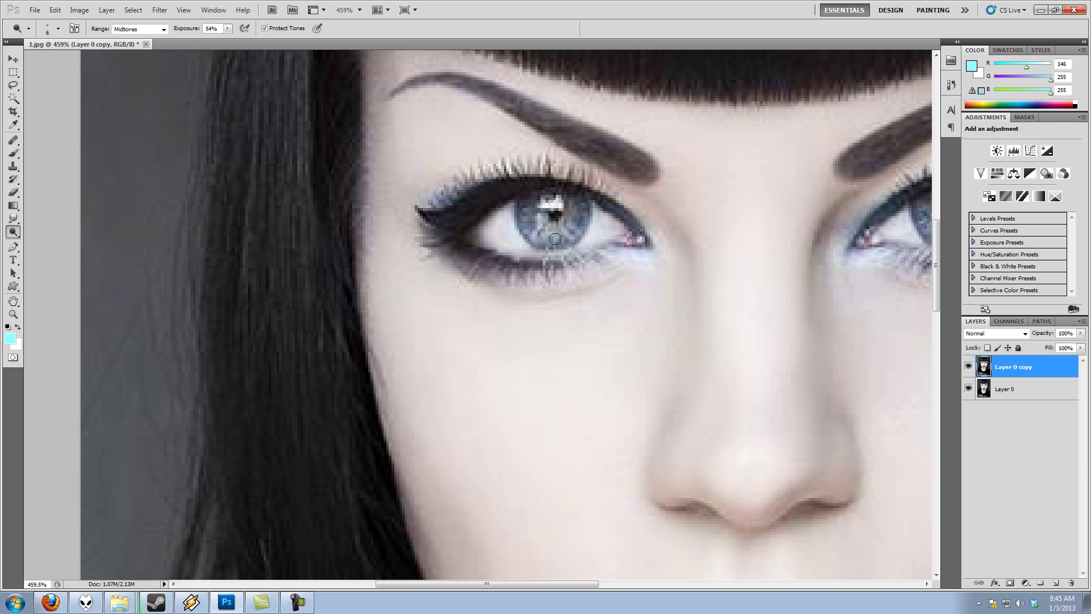
Step: Reduce the Dodge brush to 3 px and brighten the iris of the same eye
{"action": "key", "text": "bracketleft"}
{"action": "key", "text": "bracketleft"}
{"action": "key", "text": "bracketleft"}
{"action": "mouse_move", "coordinate": [538, 221]}
{"action": "left_mouse_down"}
{"action": "mouse_move", "coordinate": [540, 234]}
{"action": "mouse_move", "coordinate": [569, 230]}
{"action": "left_mouse_up"}
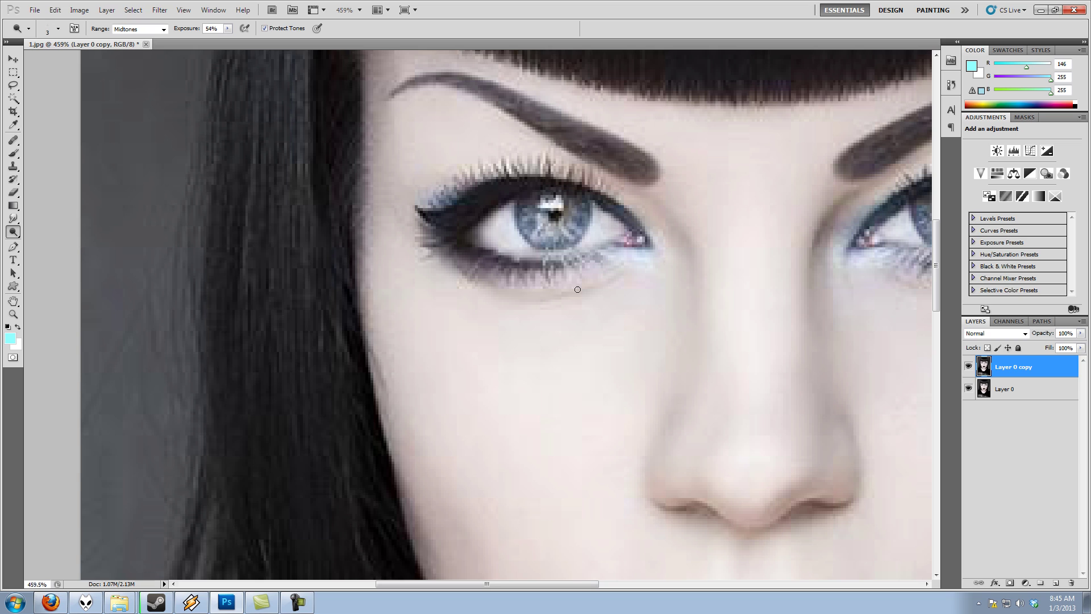
Step: Compare the dodged copy with the original by switching its visibility repeatedly, and delete the copied layer
{"action": "left_click_drag", "start_coordinate": [646, 380], "coordinate": [501, 363]}
{"action": "scroll", "coordinate": [557, 346], "scroll_direction": "down", "scroll_amount": 6}
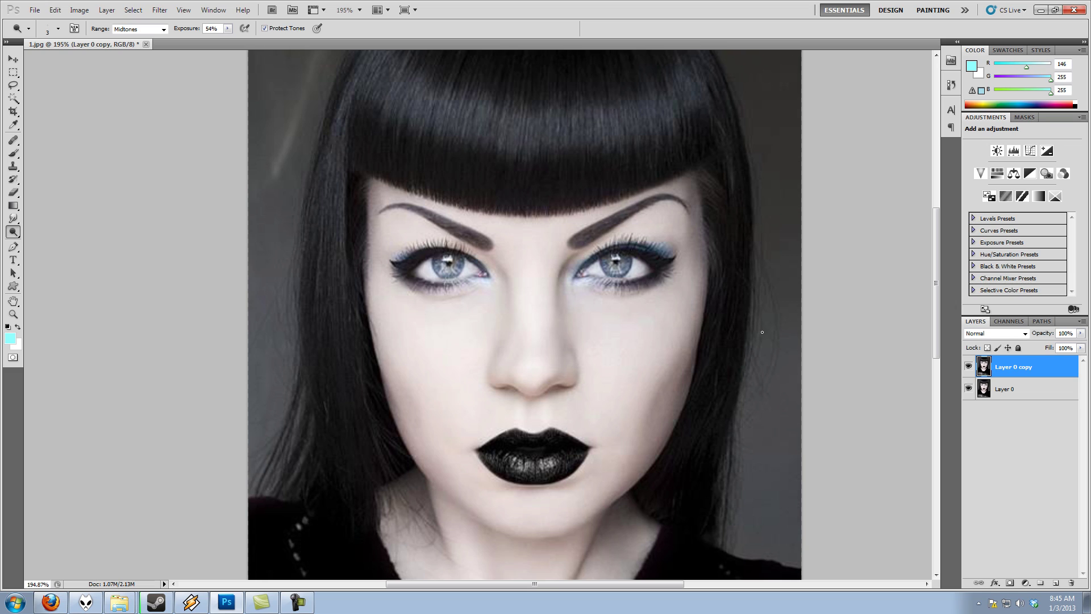
{"action": "left_click", "coordinate": [968, 367]}
{"action": "left_click", "coordinate": [968, 367]}
{"action": "left_click", "coordinate": [968, 367]}
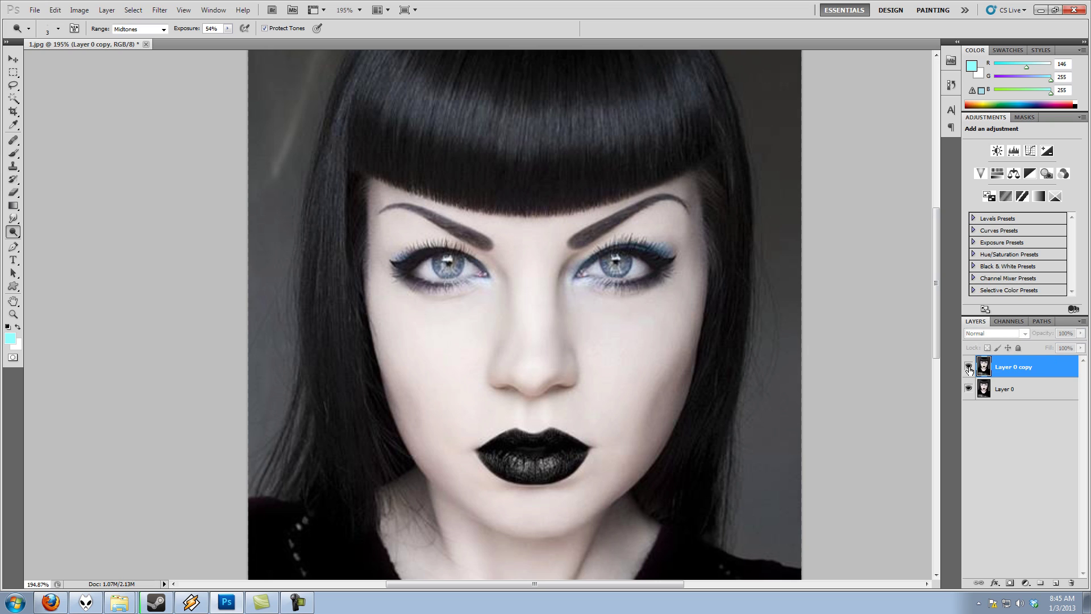
{"action": "left_click", "coordinate": [968, 367]}
{"action": "left_click", "coordinate": [968, 367]}
{"action": "left_click", "coordinate": [968, 367]}
{"action": "left_click", "coordinate": [968, 367]}
{"action": "left_click", "coordinate": [968, 367]}
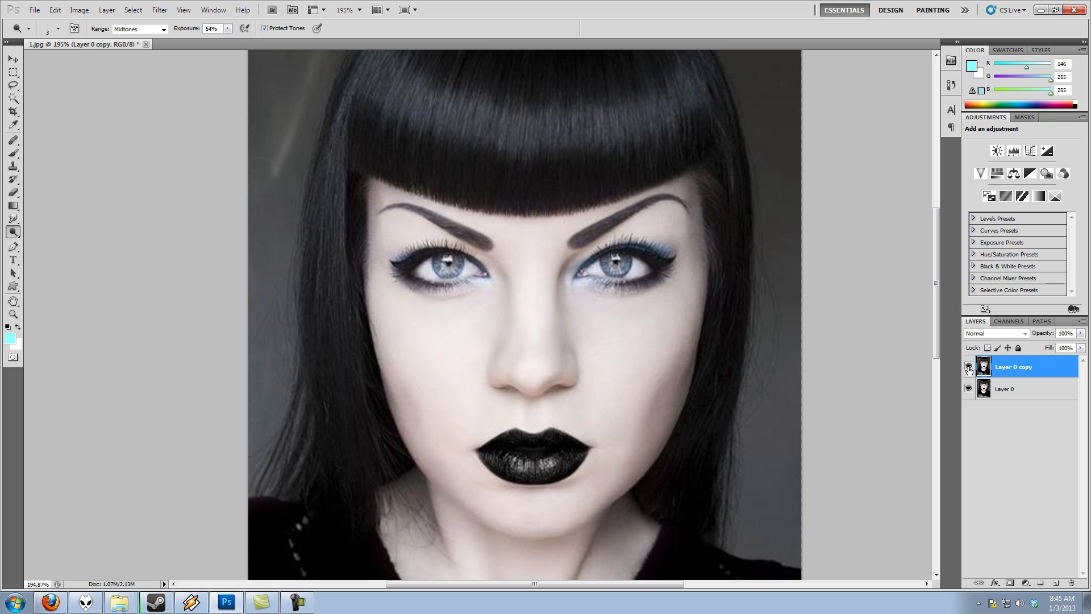
{"action": "left_click", "coordinate": [968, 367]}
{"action": "left_click", "coordinate": [968, 367]}
{"action": "left_click", "coordinate": [968, 367]}
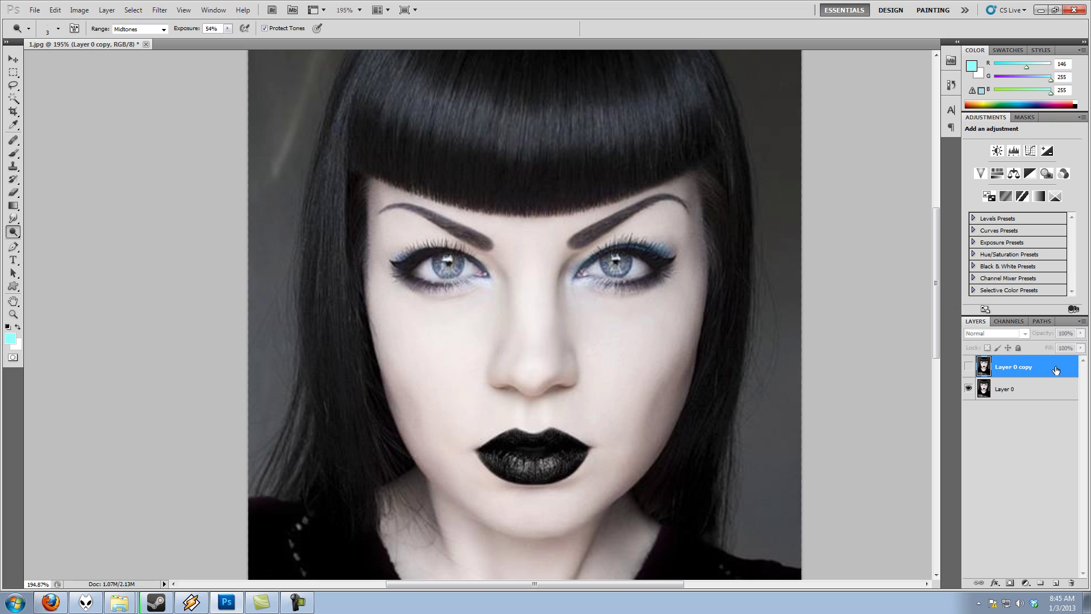
{"action": "left_click_drag", "start_coordinate": [1055, 370], "coordinate": [1071, 583]}
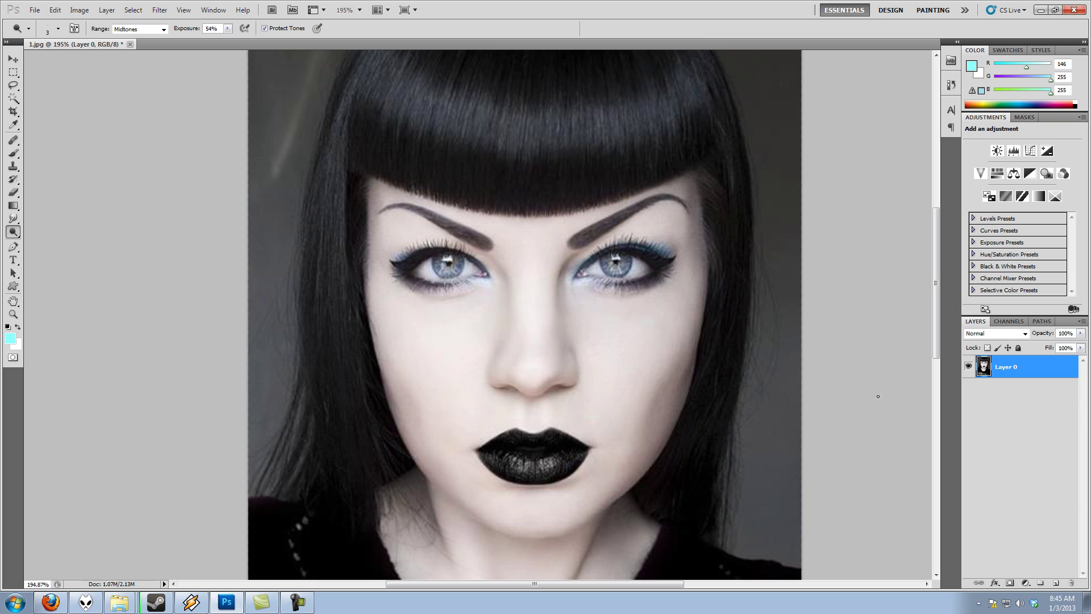
Step: Add a new layer above Layer 0 and fill it with 50% Gray at 100% opacity in Normal mode
{"action": "left_click", "coordinate": [1054, 583]}
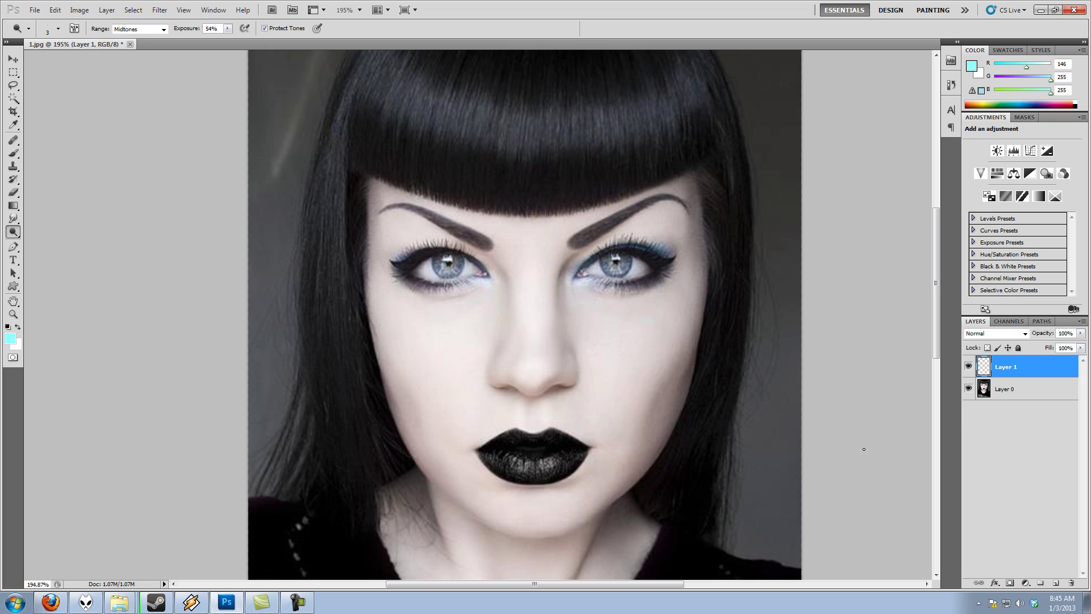
{"action": "key", "text": "shift+F5"}
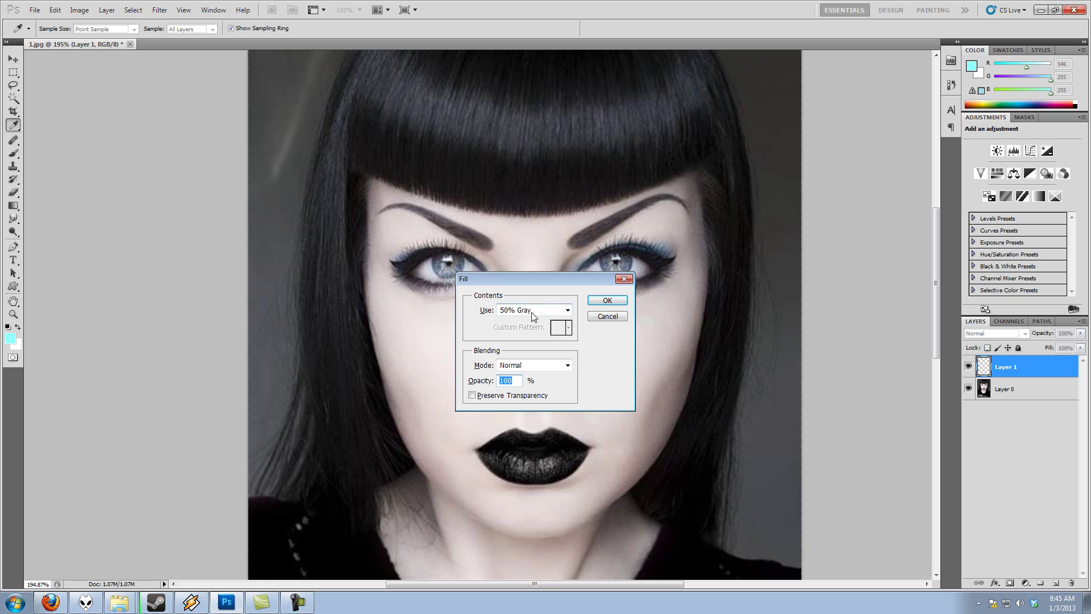
{"action": "left_click", "coordinate": [567, 309]}
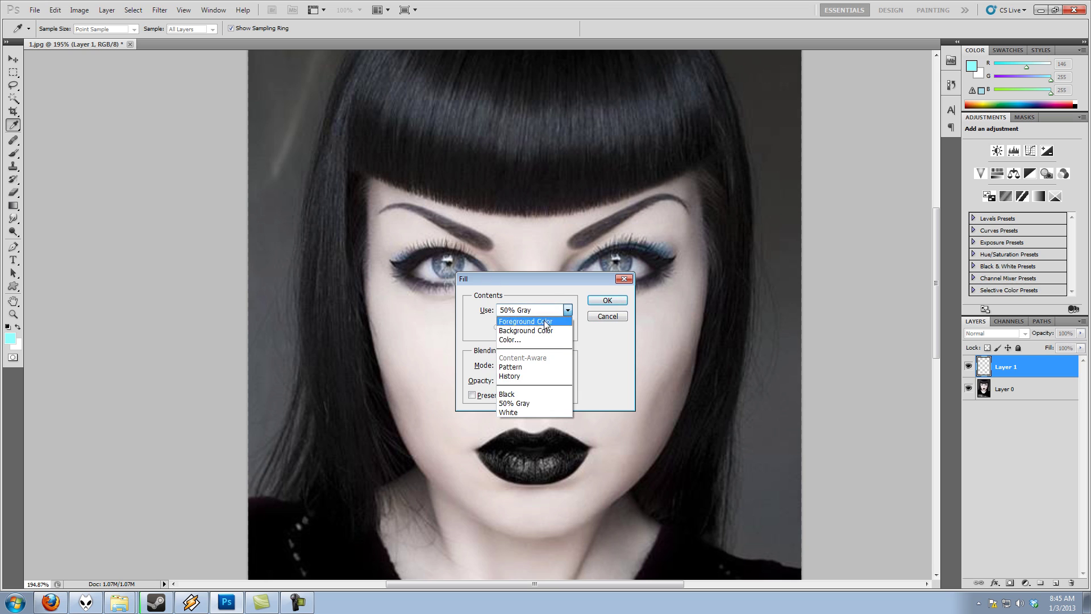
{"action": "left_click", "coordinate": [520, 404]}
{"action": "left_click", "coordinate": [607, 300]}
{"action": "key", "text": "o"}
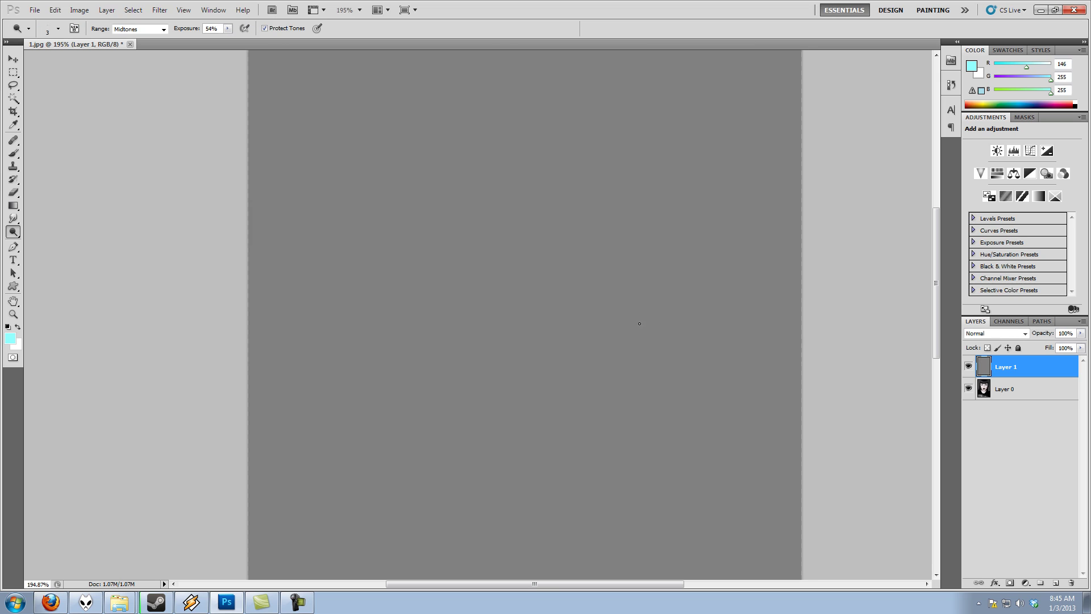
{"action": "left_click", "coordinate": [56, 11]}
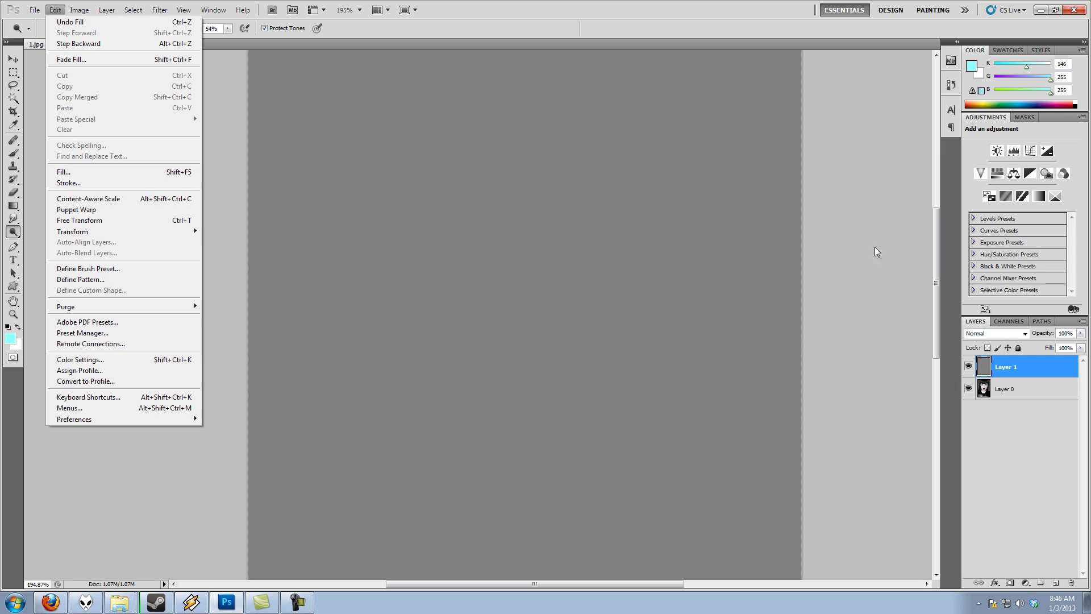
{"action": "left_click", "coordinate": [1005, 454]}
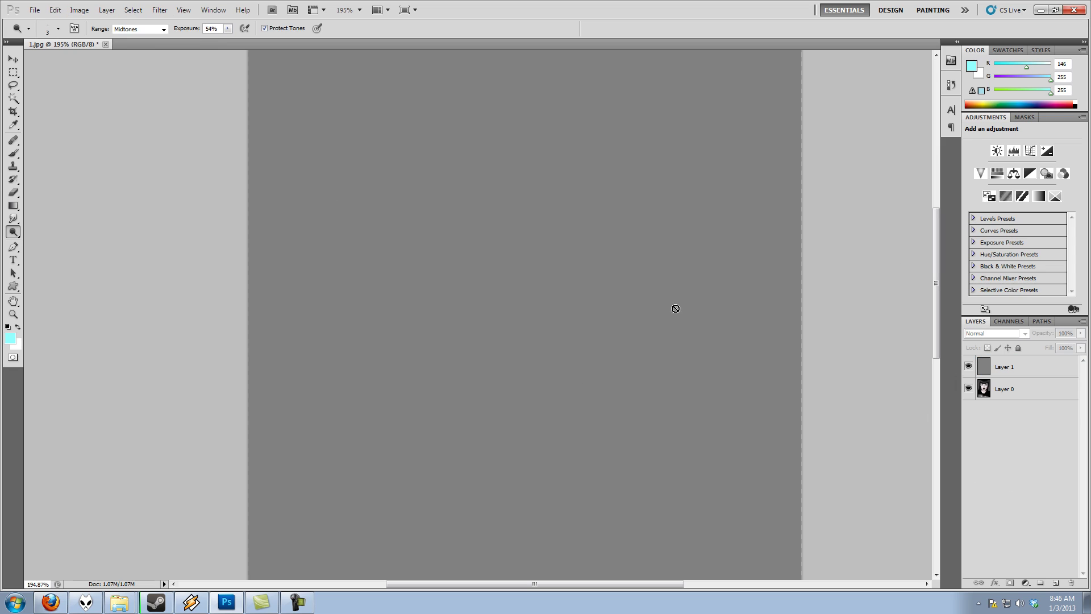
Step: Set the blending mode of the gray layer to Soft Light
{"action": "left_click", "coordinate": [1025, 369]}
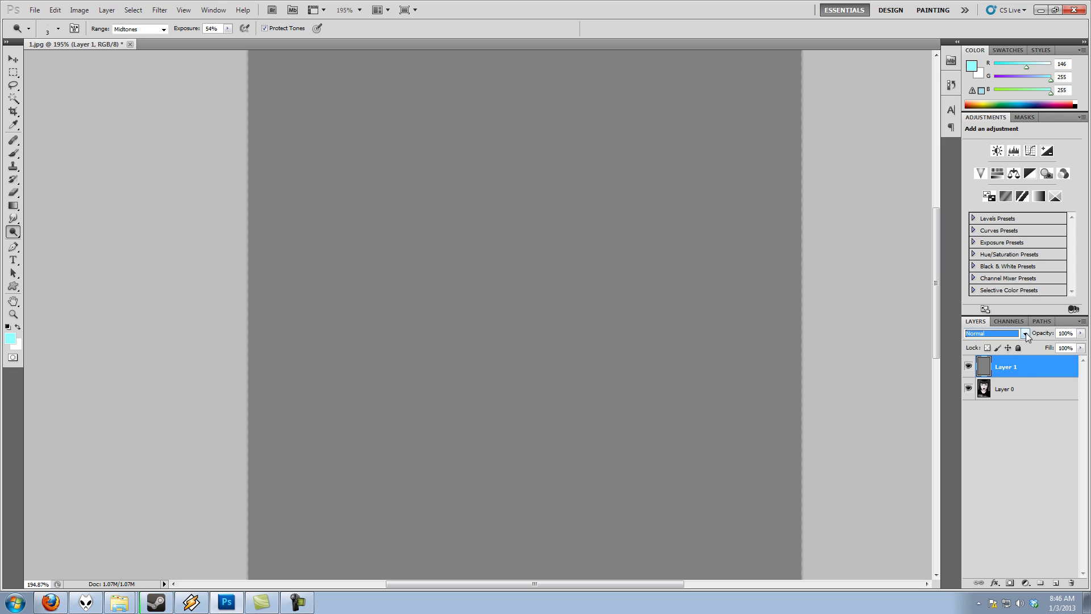
{"action": "left_click", "coordinate": [1025, 333]}
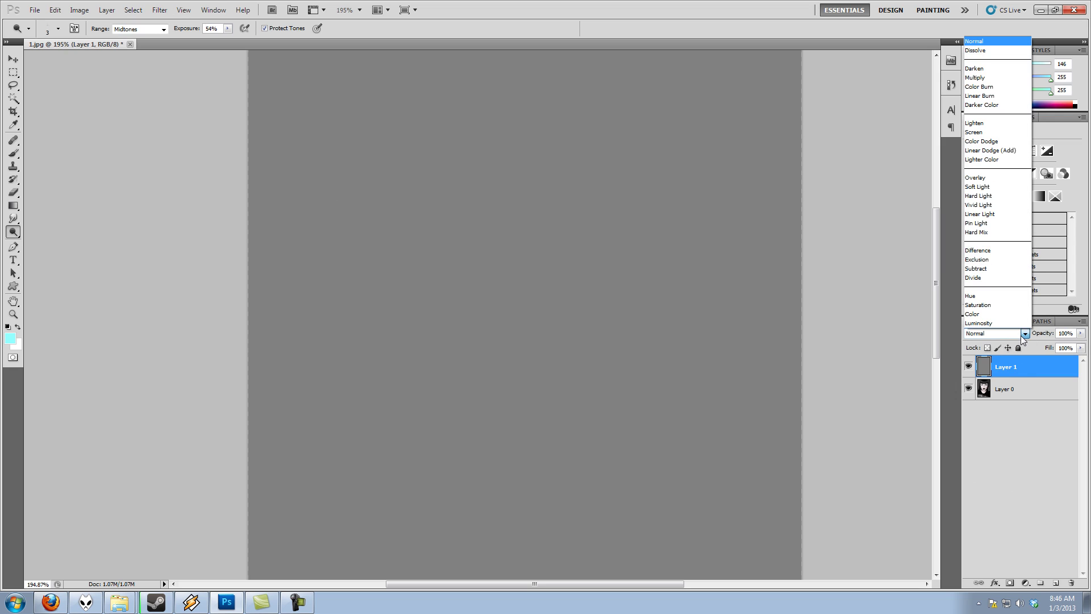
{"action": "left_click", "coordinate": [979, 187]}
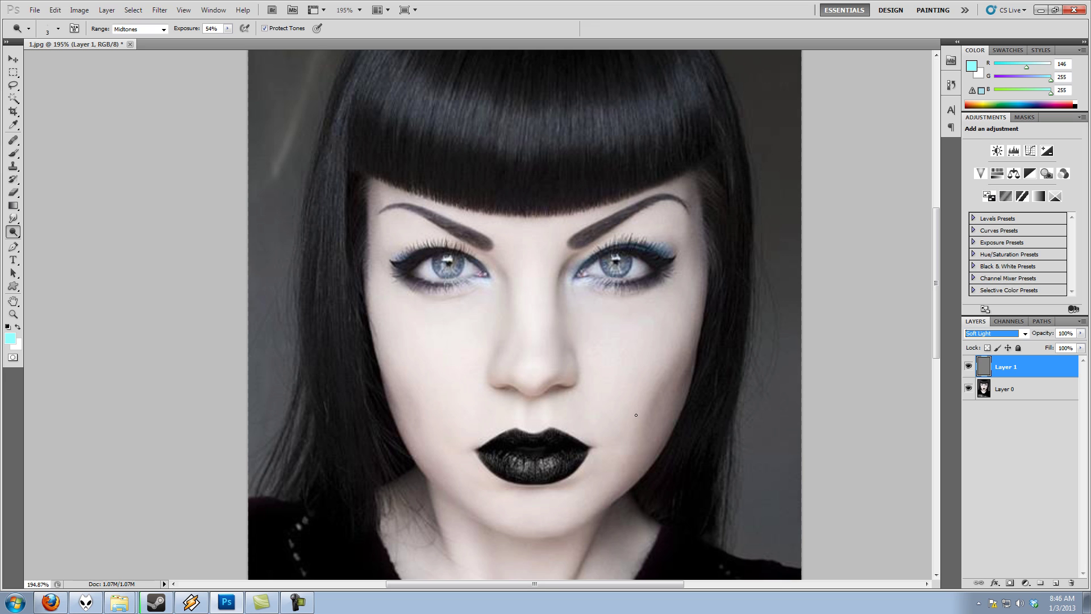
Step: Dodge one cheek at 91% exposure and burn the other cheek in the Shadows range at 89% exposure on the gray layer
{"action": "scroll", "coordinate": [435, 351], "scroll_direction": "up", "scroll_amount": 5}
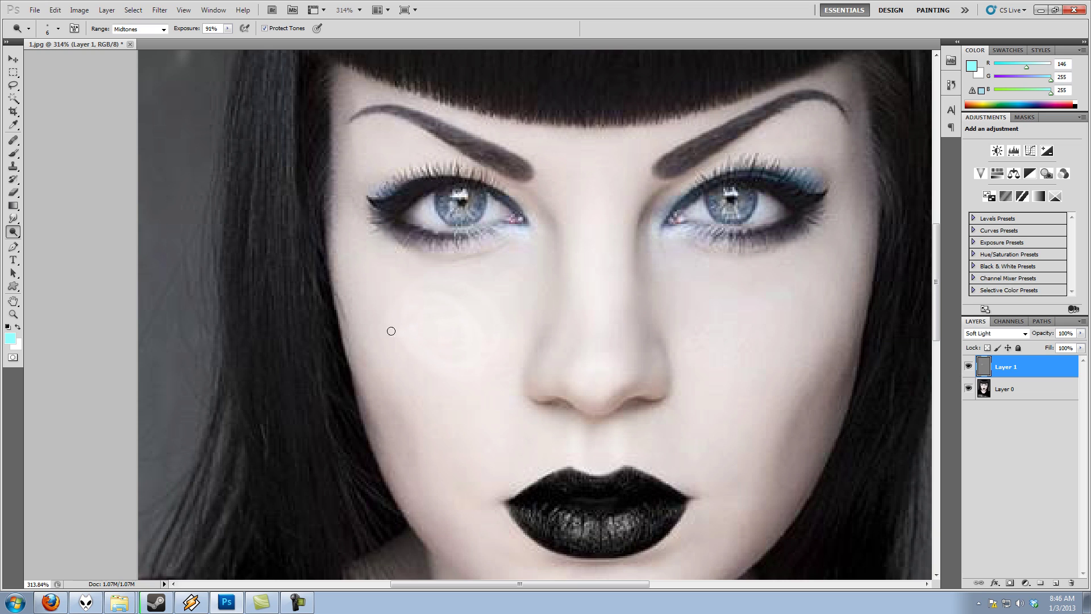
{"action": "left_click_drag", "start_coordinate": [15, 235], "coordinate": [51, 244]}
{"action": "left_click_drag", "start_coordinate": [193, 29], "coordinate": [204, 29]}
{"action": "mouse_move", "coordinate": [721, 317]}
{"action": "left_mouse_down"}
{"action": "mouse_move", "coordinate": [725, 339]}
{"action": "mouse_move", "coordinate": [693, 336]}
{"action": "mouse_move", "coordinate": [681, 355]}
{"action": "mouse_move", "coordinate": [705, 327]}
{"action": "mouse_move", "coordinate": [696, 324]}
{"action": "mouse_move", "coordinate": [714, 379]}
{"action": "mouse_move", "coordinate": [695, 354]}
{"action": "mouse_move", "coordinate": [718, 336]}
{"action": "mouse_move", "coordinate": [784, 379]}
{"action": "mouse_move", "coordinate": [750, 326]}
{"action": "mouse_move", "coordinate": [696, 340]}
{"action": "mouse_move", "coordinate": [783, 341]}
{"action": "mouse_move", "coordinate": [754, 320]}
{"action": "mouse_move", "coordinate": [746, 347]}
{"action": "left_mouse_up"}
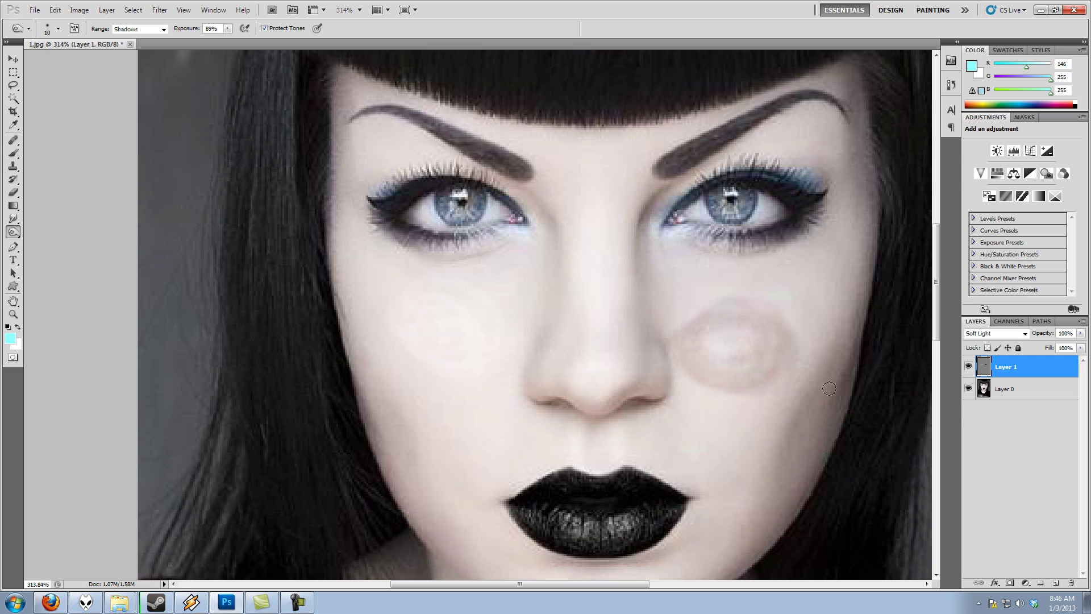
Step: Compare the portrait with and without the gray layer's dodge and burn marks, and try adjusting the layer's opacity
{"action": "left_click", "coordinate": [969, 367]}
{"action": "left_click", "coordinate": [968, 367]}
{"action": "left_click", "coordinate": [969, 367]}
{"action": "left_click", "coordinate": [969, 367]}
{"action": "left_click", "coordinate": [968, 367]}
{"action": "left_click", "coordinate": [969, 368]}
{"action": "mouse_move", "coordinate": [1042, 334]}
{"action": "left_mouse_down"}
{"action": "mouse_move", "coordinate": [1016, 335]}
{"action": "mouse_move", "coordinate": [1049, 336]}
{"action": "left_mouse_up"}
Step: Refill the Soft Light layer with 50% Gray to erase the test dodge and burn marks
{"action": "key", "text": "shift+F5"}
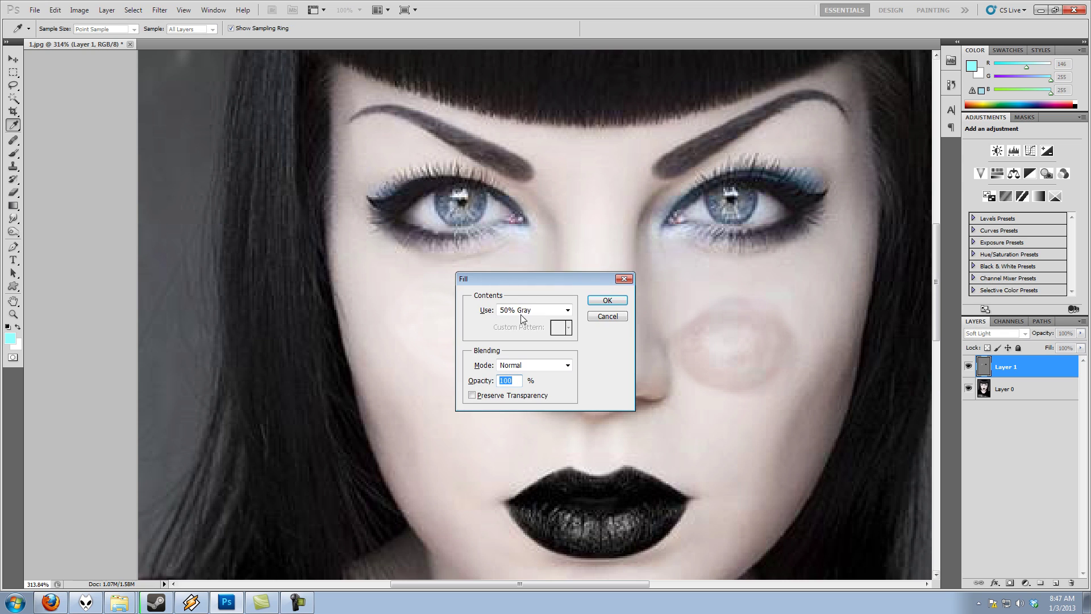
{"action": "left_click", "coordinate": [611, 304]}
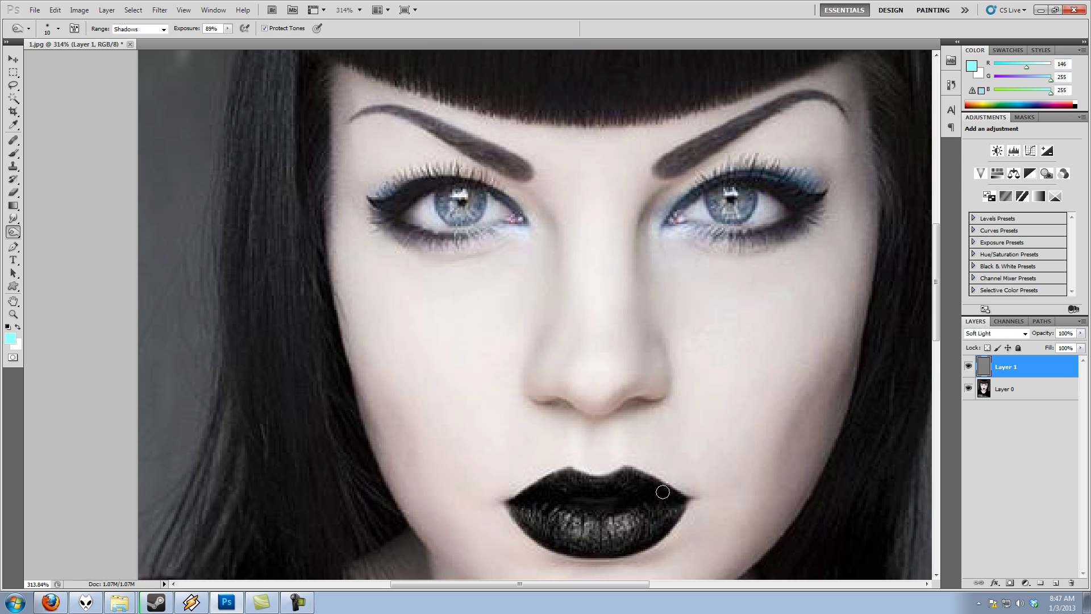
Step: Burn the shaded cheek and the edge of the face in the Shadows range with a hard round brush at 100% exposure
{"action": "left_click", "coordinate": [59, 28]}
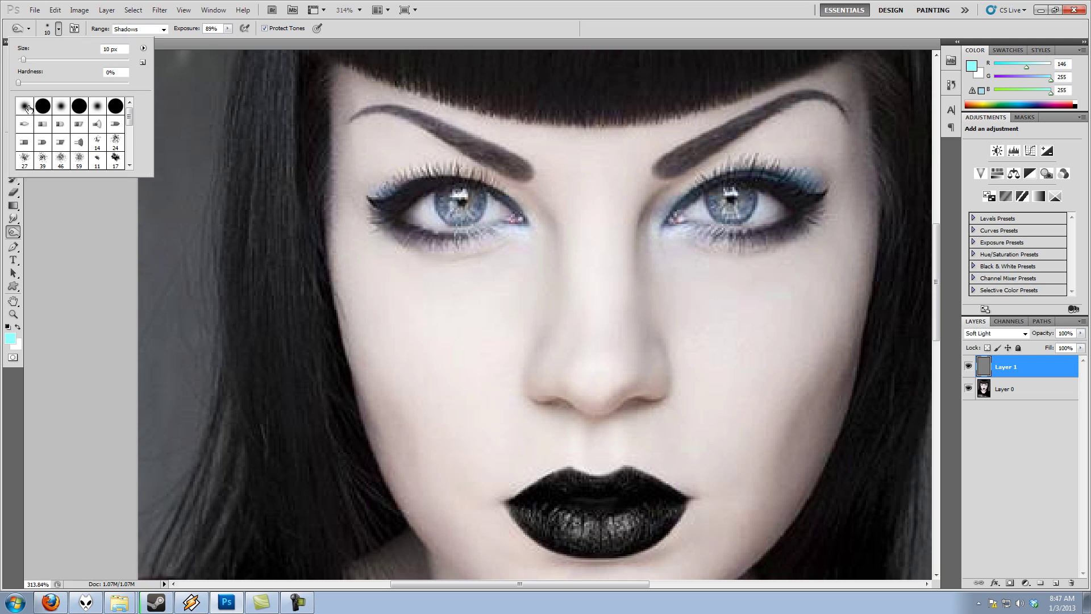
{"action": "double_click", "coordinate": [85, 110]}
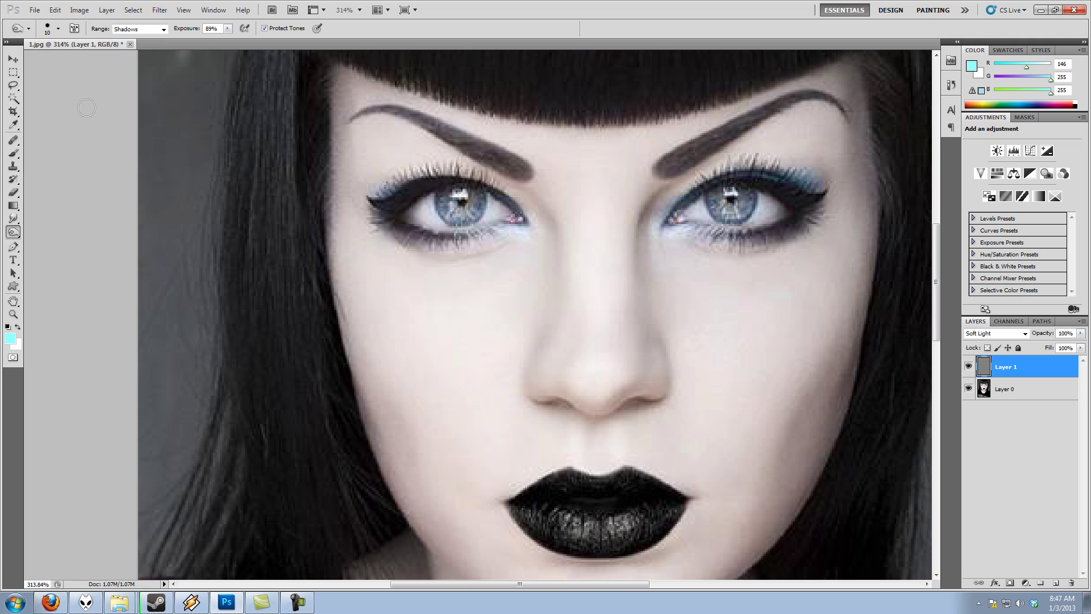
{"action": "left_click_drag", "start_coordinate": [188, 30], "coordinate": [194, 30]}
{"action": "mouse_move", "coordinate": [826, 380]}
{"action": "left_mouse_down"}
{"action": "mouse_move", "coordinate": [800, 454]}
{"action": "mouse_move", "coordinate": [848, 337]}
{"action": "mouse_move", "coordinate": [808, 439]}
{"action": "mouse_move", "coordinate": [826, 411]}
{"action": "left_mouse_up"}
{"action": "left_click_drag", "start_coordinate": [592, 280], "coordinate": [614, 356]}
{"action": "mouse_move", "coordinate": [430, 271]}
{"action": "left_mouse_down"}
{"action": "mouse_move", "coordinate": [418, 278]}
{"action": "mouse_move", "coordinate": [449, 283]}
{"action": "mouse_move", "coordinate": [418, 302]}
{"action": "mouse_move", "coordinate": [452, 318]}
{"action": "mouse_move", "coordinate": [491, 315]}
{"action": "mouse_move", "coordinate": [425, 313]}
{"action": "left_mouse_up"}
{"action": "mouse_move", "coordinate": [728, 310]}
{"action": "left_mouse_down"}
{"action": "mouse_move", "coordinate": [793, 312]}
{"action": "mouse_move", "coordinate": [721, 312]}
{"action": "left_mouse_up"}
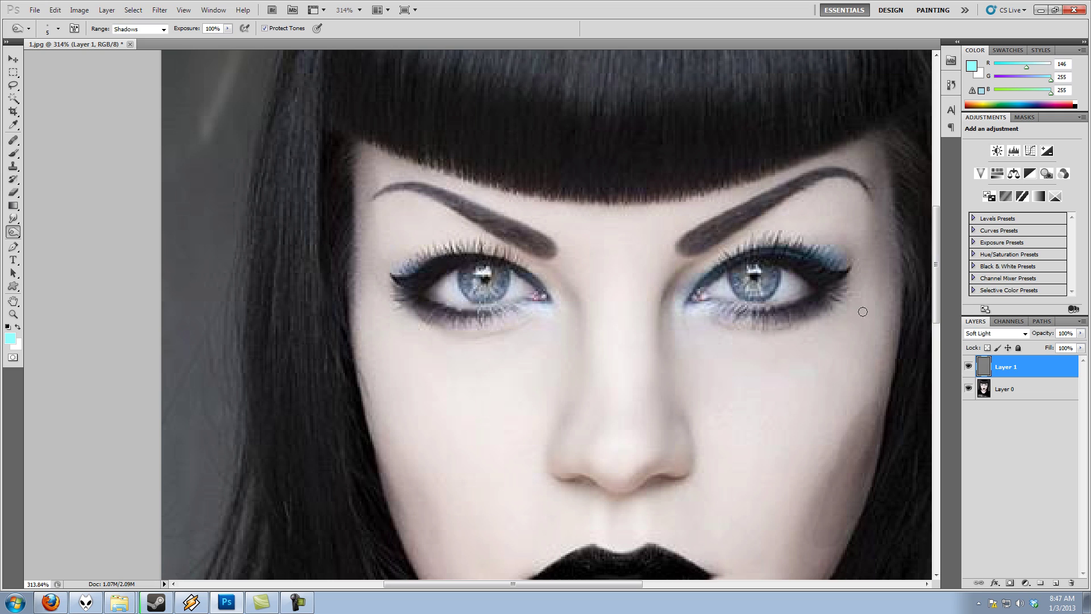
{"action": "left_click_drag", "start_coordinate": [880, 202], "coordinate": [884, 254]}
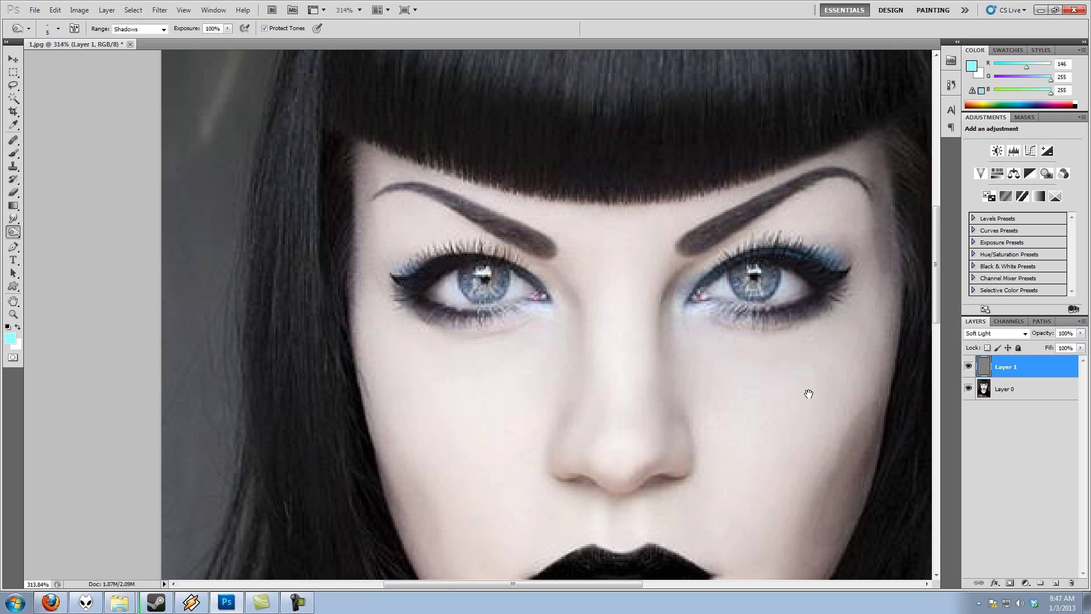
Step: Burn along the jawline, the neck shadows and the shaded lower cheek on the gray layer with a 9 px brush
{"action": "scroll", "coordinate": [806, 397], "scroll_direction": "down", "scroll_amount": 6}
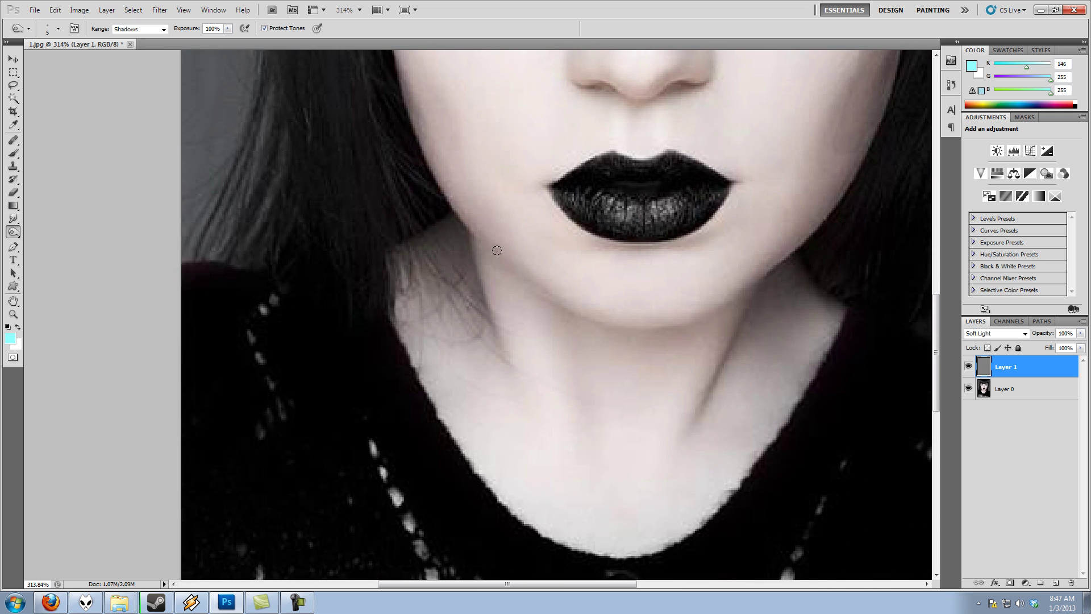
{"action": "left_click_drag", "start_coordinate": [497, 250], "coordinate": [500, 255]}
{"action": "key", "text": "]"}
{"action": "mouse_move", "coordinate": [421, 248]}
{"action": "left_mouse_down"}
{"action": "mouse_move", "coordinate": [417, 274]}
{"action": "mouse_move", "coordinate": [462, 293]}
{"action": "mouse_move", "coordinate": [471, 312]}
{"action": "left_mouse_up"}
{"action": "left_click_drag", "start_coordinate": [447, 301], "coordinate": [448, 293]}
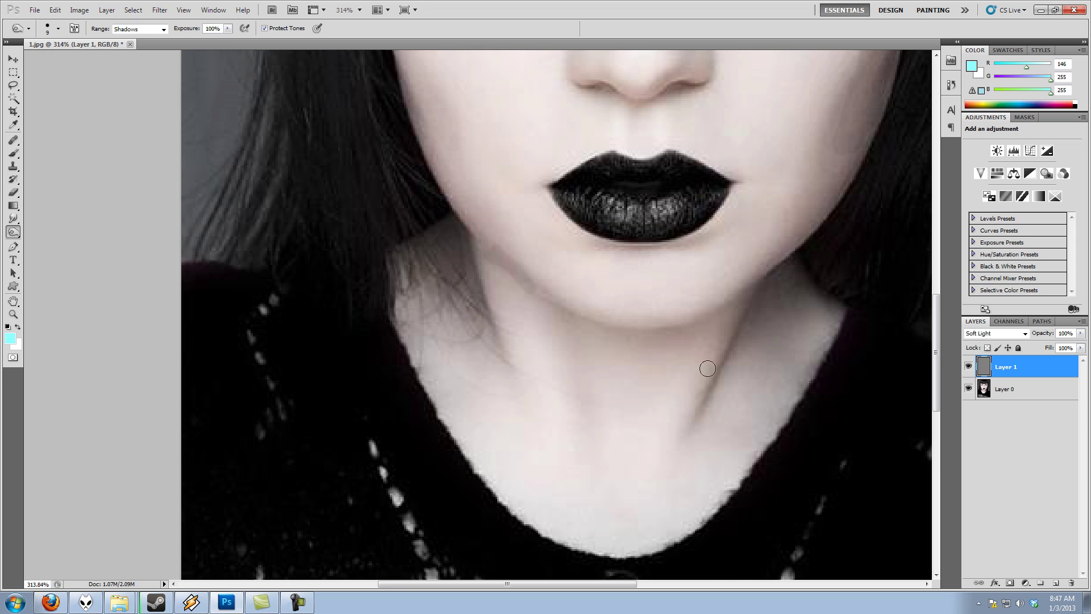
{"action": "left_click_drag", "start_coordinate": [708, 368], "coordinate": [627, 387]}
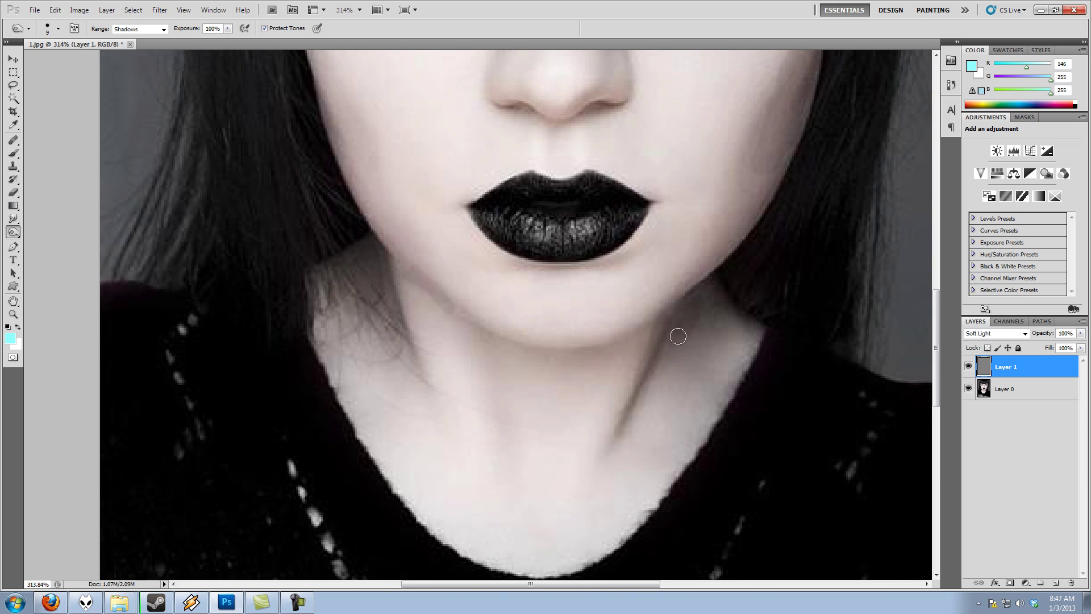
{"action": "mouse_move", "coordinate": [699, 333]}
{"action": "left_mouse_down"}
{"action": "mouse_move", "coordinate": [674, 319]}
{"action": "mouse_move", "coordinate": [607, 392]}
{"action": "left_mouse_up"}
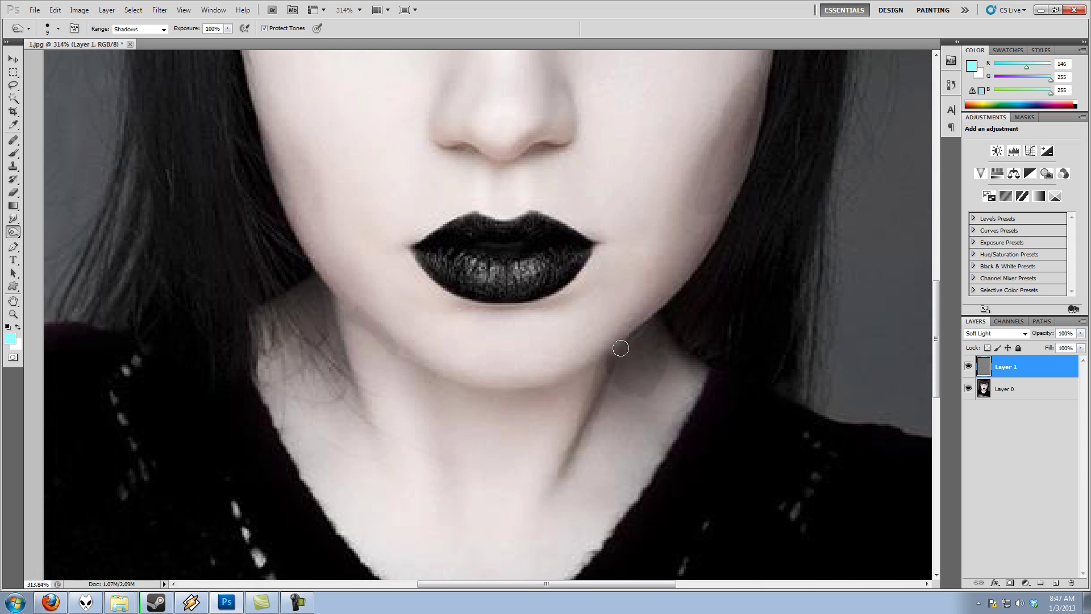
{"action": "left_click", "coordinate": [710, 210]}
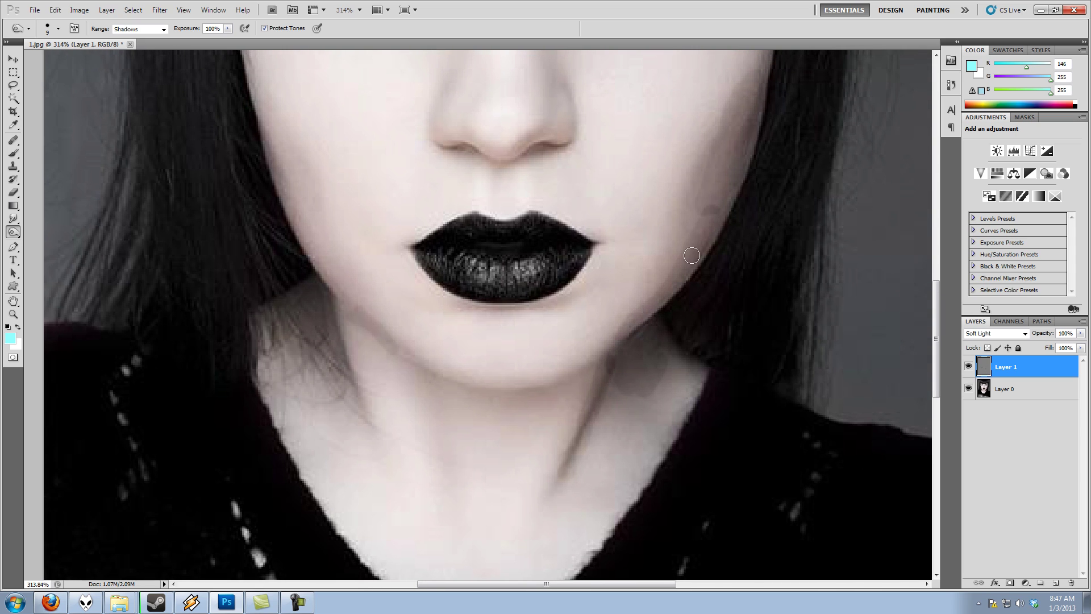
{"action": "left_click_drag", "start_coordinate": [716, 234], "coordinate": [624, 352]}
Step: Apply a Gaussian Blur to the gray layer to soften the hard-edged burn strokes
{"action": "left_click_drag", "start_coordinate": [494, 294], "coordinate": [598, 407]}
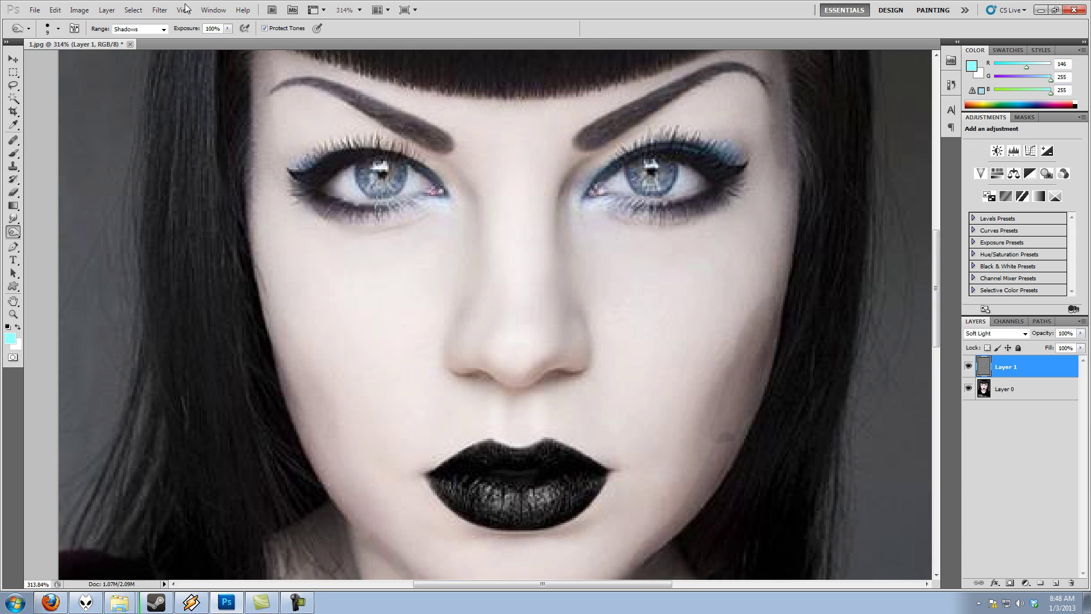
{"action": "left_click", "coordinate": [160, 10]}
{"action": "mouse_move", "coordinate": [266, 114]}
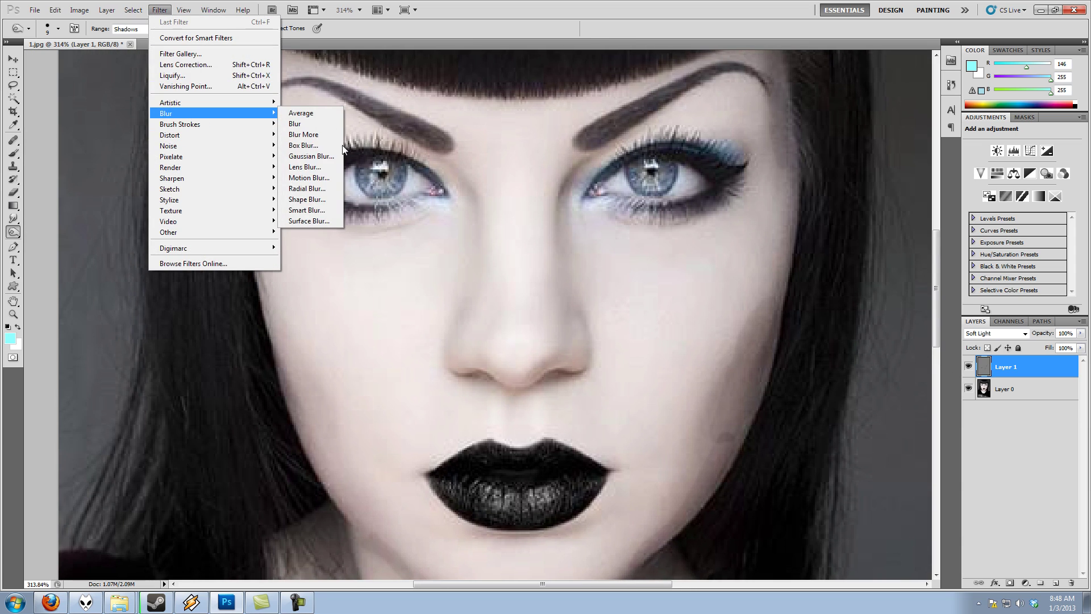
{"action": "left_click", "coordinate": [309, 155]}
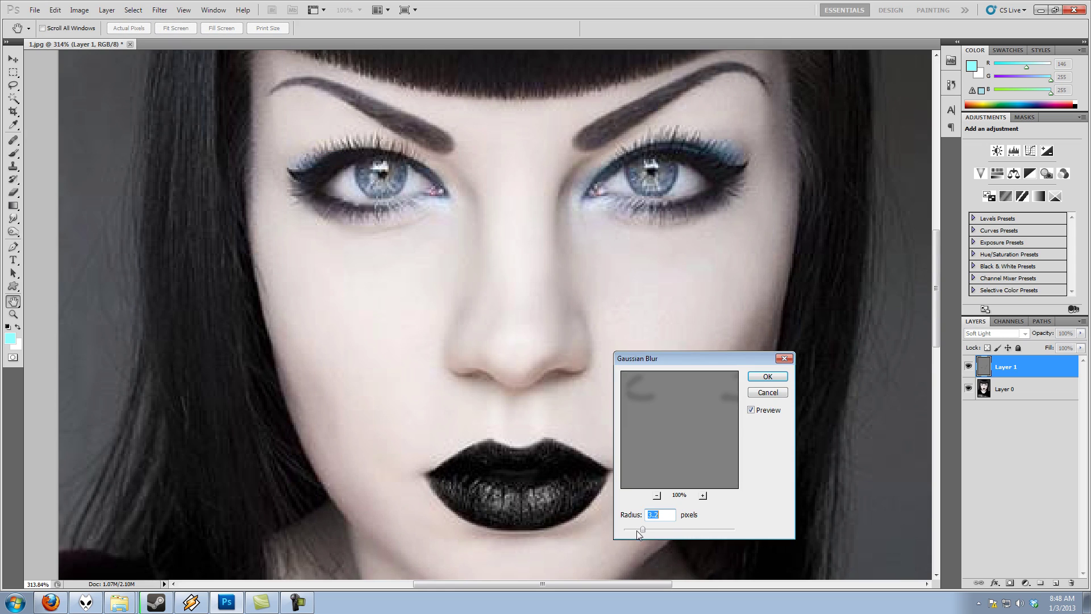
{"action": "left_click_drag", "start_coordinate": [637, 530], "coordinate": [666, 527]}
{"action": "left_click", "coordinate": [766, 377]}
{"action": "key", "text": "o"}
{"action": "left_click_drag", "start_coordinate": [766, 439], "coordinate": [803, 395]}
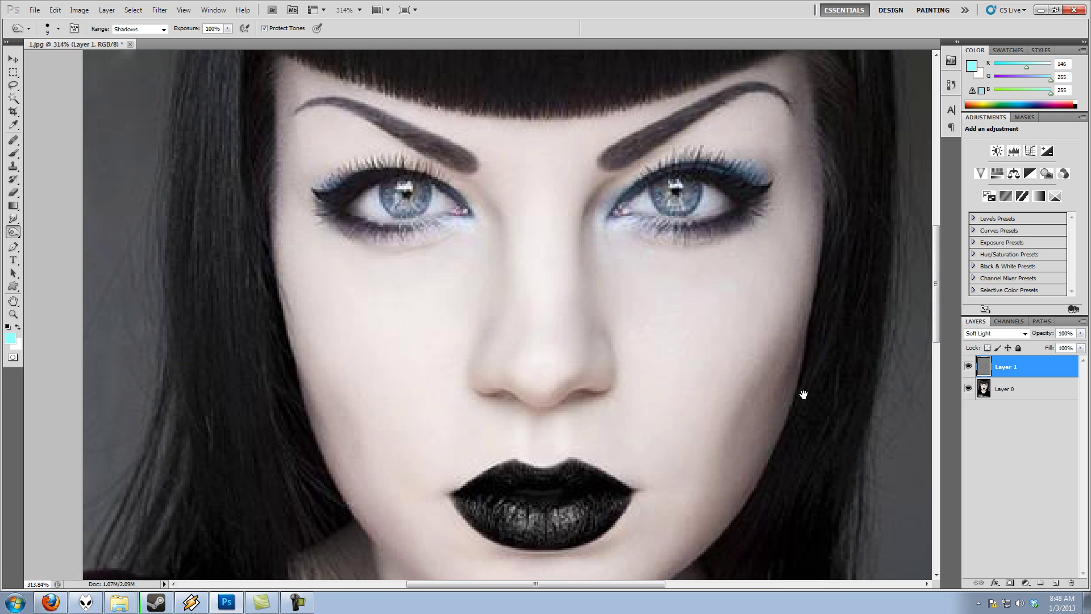
Step: Compare the portrait with and without the blurred gray layer by switching the layer's visibility
{"action": "left_click", "coordinate": [969, 370]}
{"action": "scroll", "coordinate": [856, 458], "scroll_direction": "down", "scroll_amount": 3}
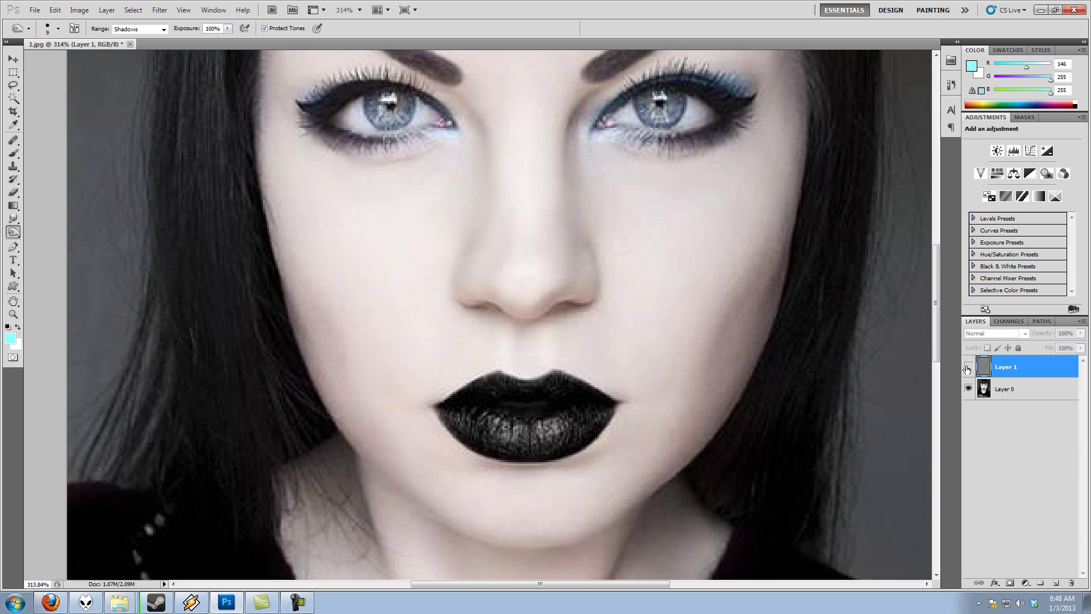
{"action": "left_click", "coordinate": [967, 369]}
{"action": "left_click", "coordinate": [968, 368]}
{"action": "left_click", "coordinate": [967, 369]}
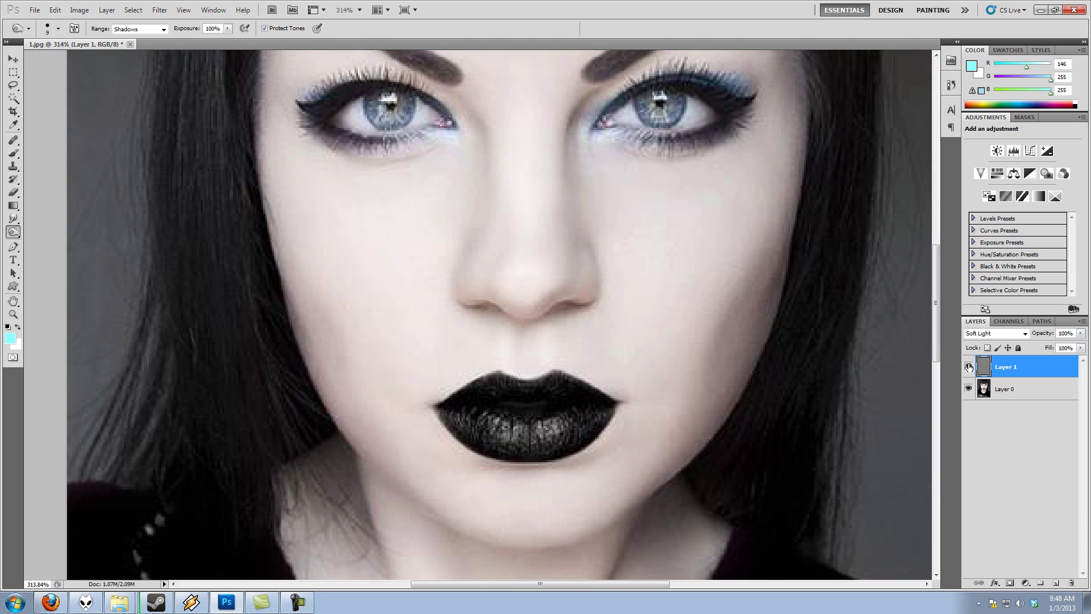
{"action": "left_click", "coordinate": [969, 369]}
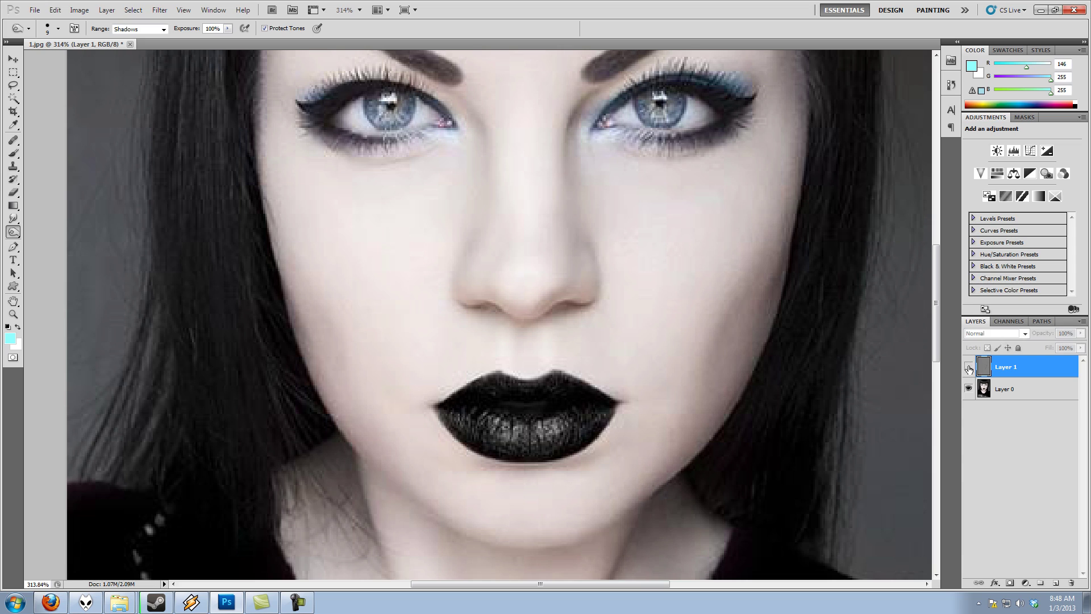
{"action": "left_click", "coordinate": [969, 369]}
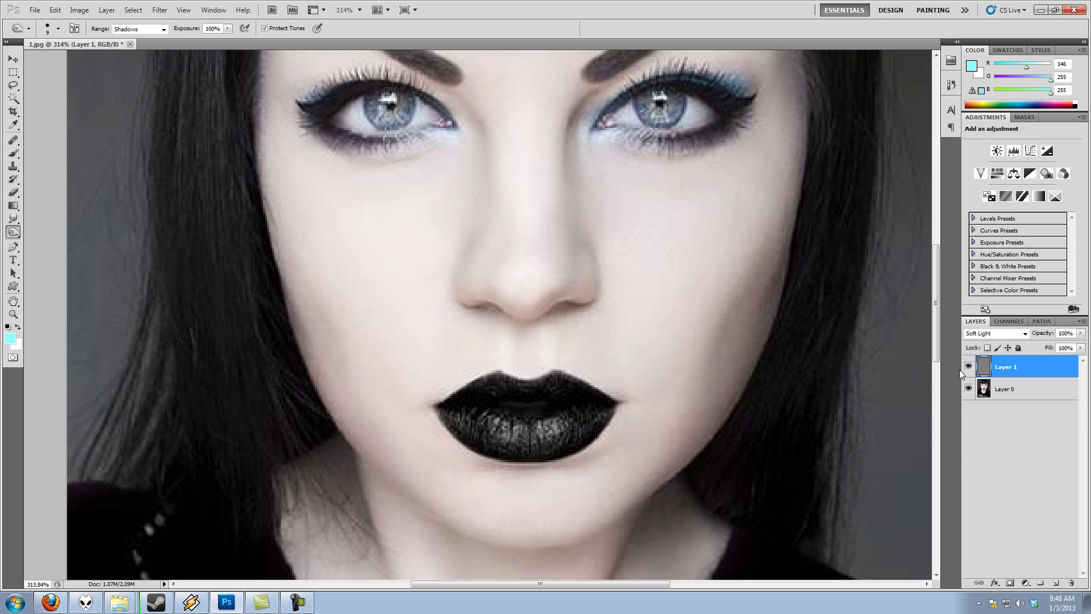
{"action": "left_click", "coordinate": [969, 369]}
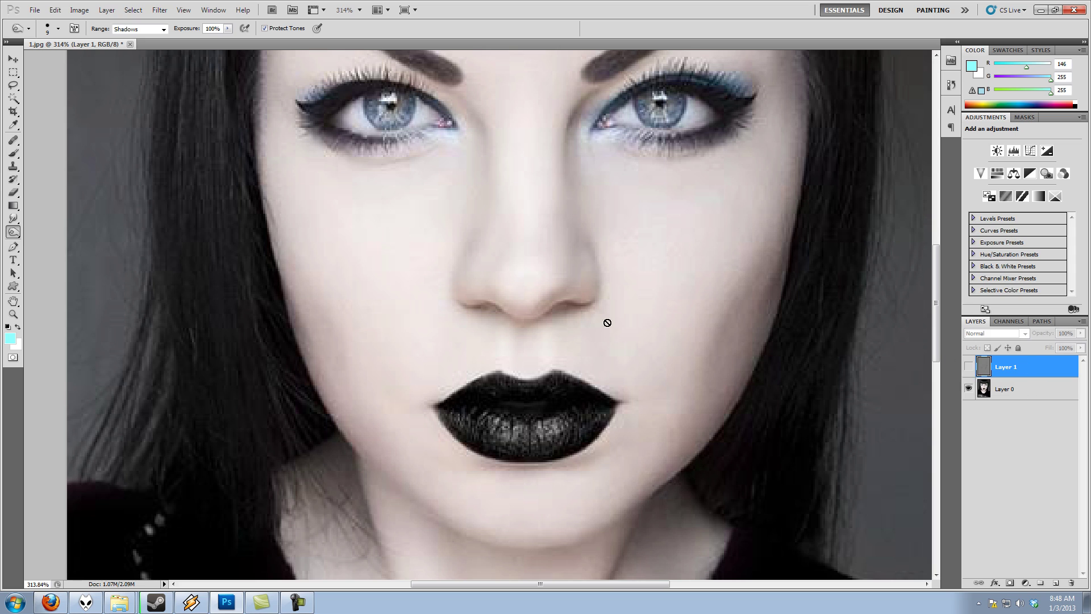
{"action": "left_click_drag", "start_coordinate": [569, 362], "coordinate": [622, 429]}
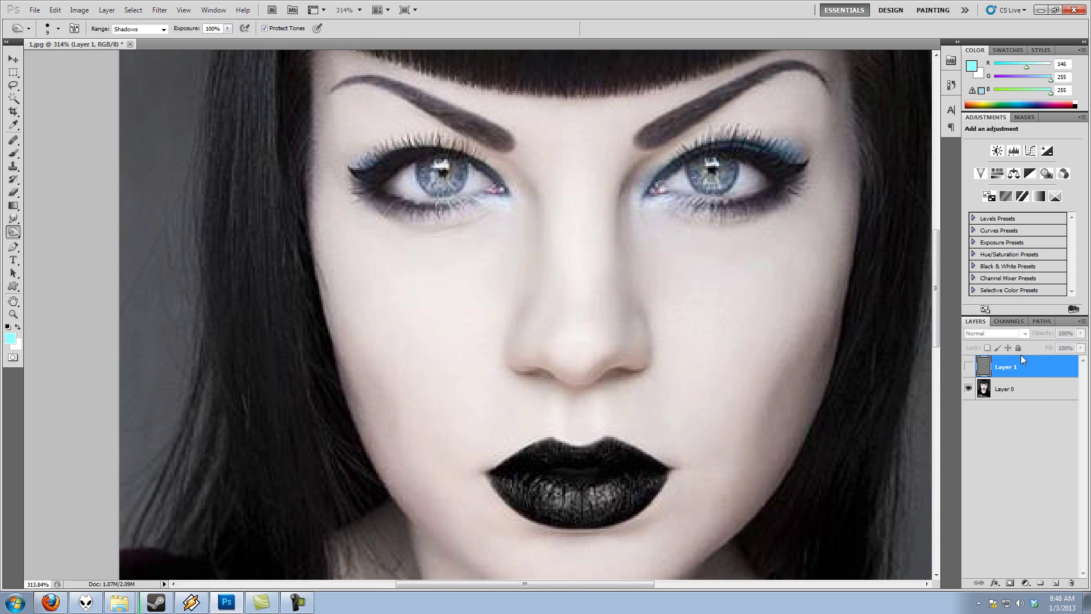
Step: Replace the burned gray layer with a new layer filled with 50% Gray and set to Soft Light
{"action": "left_click_drag", "start_coordinate": [1050, 371], "coordinate": [1071, 583]}
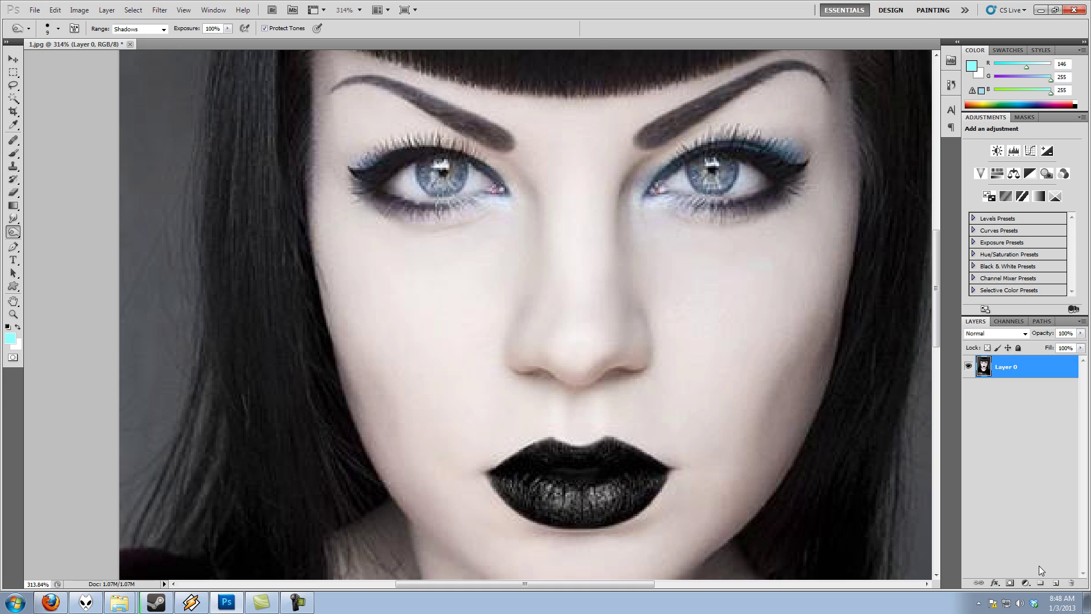
{"action": "left_click", "coordinate": [1056, 583]}
{"action": "key", "text": "shift+F5"}
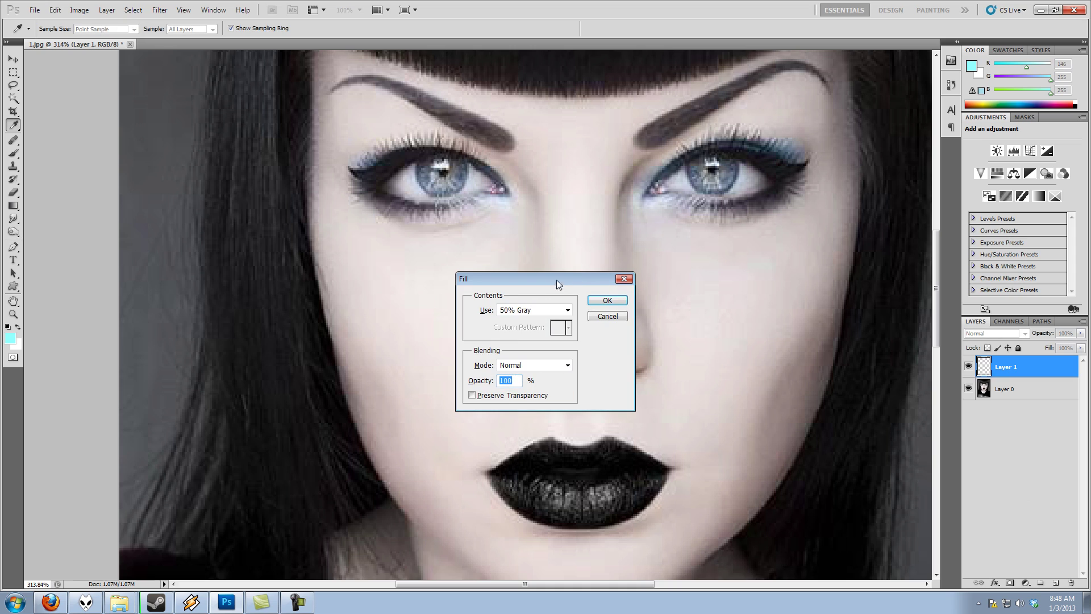
{"action": "left_click", "coordinate": [590, 303]}
{"action": "key", "text": "o"}
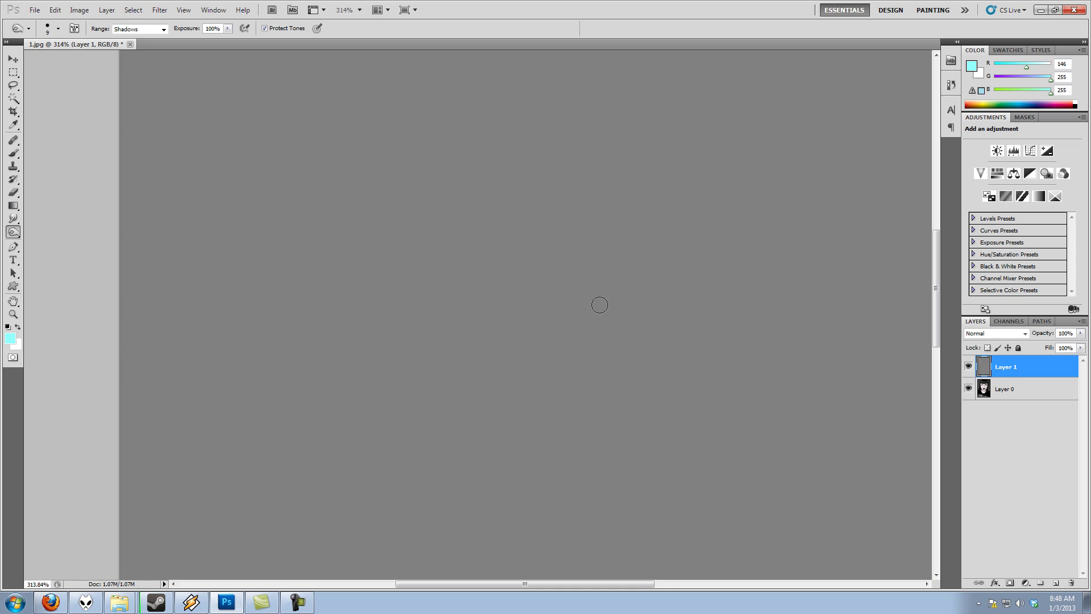
{"action": "left_click", "coordinate": [1017, 335]}
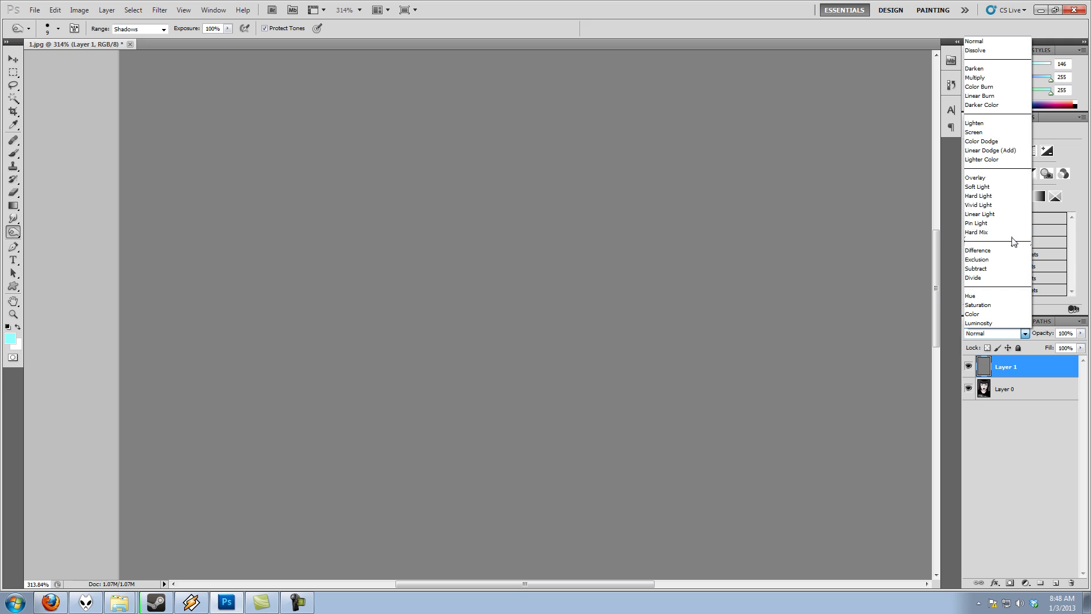
{"action": "left_click", "coordinate": [1011, 187]}
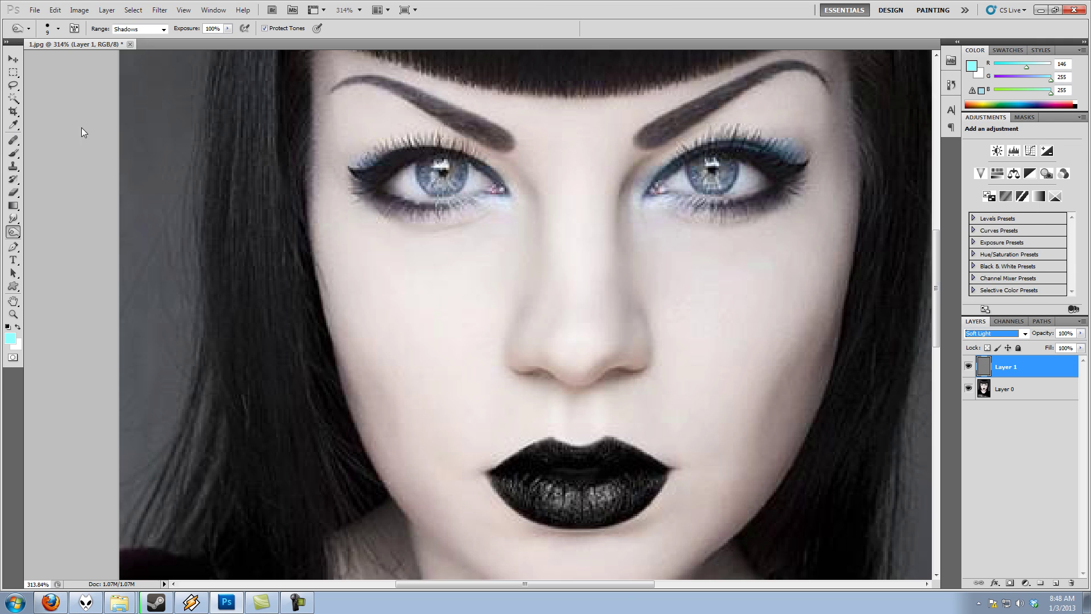
Step: Set the Burn tool's exposure to 72% and reduce its brush to 6 px for the area beneath the nose
{"action": "left_click_drag", "start_coordinate": [181, 32], "coordinate": [187, 29]}
{"action": "key", "text": "Return"}
{"action": "scroll", "coordinate": [446, 251], "scroll_direction": "up", "scroll_amount": 2}
{"action": "left_click_drag", "start_coordinate": [565, 440], "coordinate": [534, 371]}
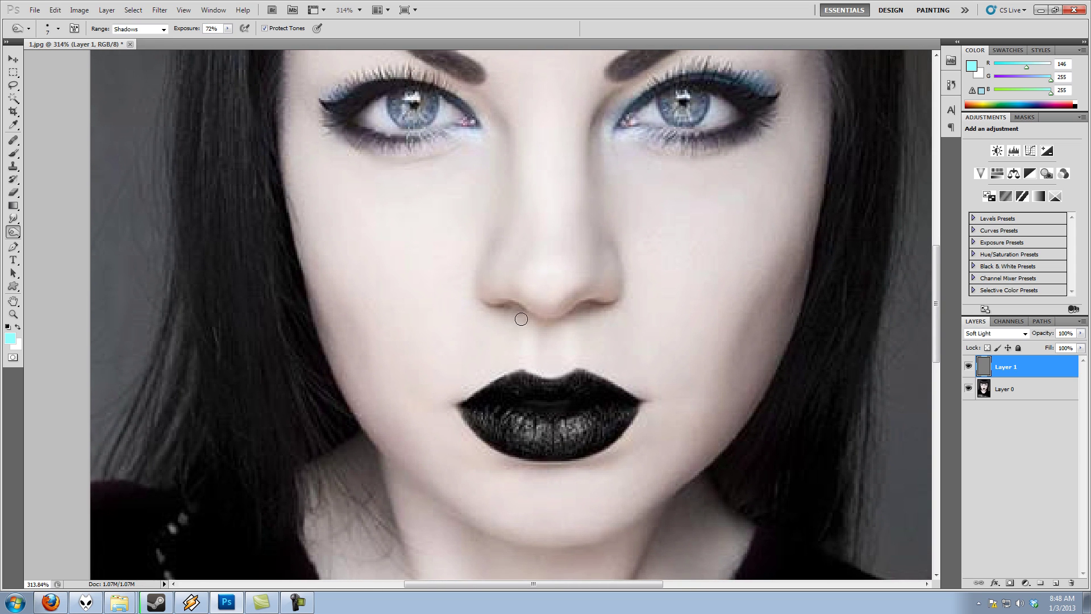
{"action": "scroll", "coordinate": [520, 316], "scroll_direction": "up", "scroll_amount": 2}
{"action": "scroll", "coordinate": [520, 315], "scroll_direction": "up", "scroll_amount": 1}
{"action": "key", "text": "bracketleft"}
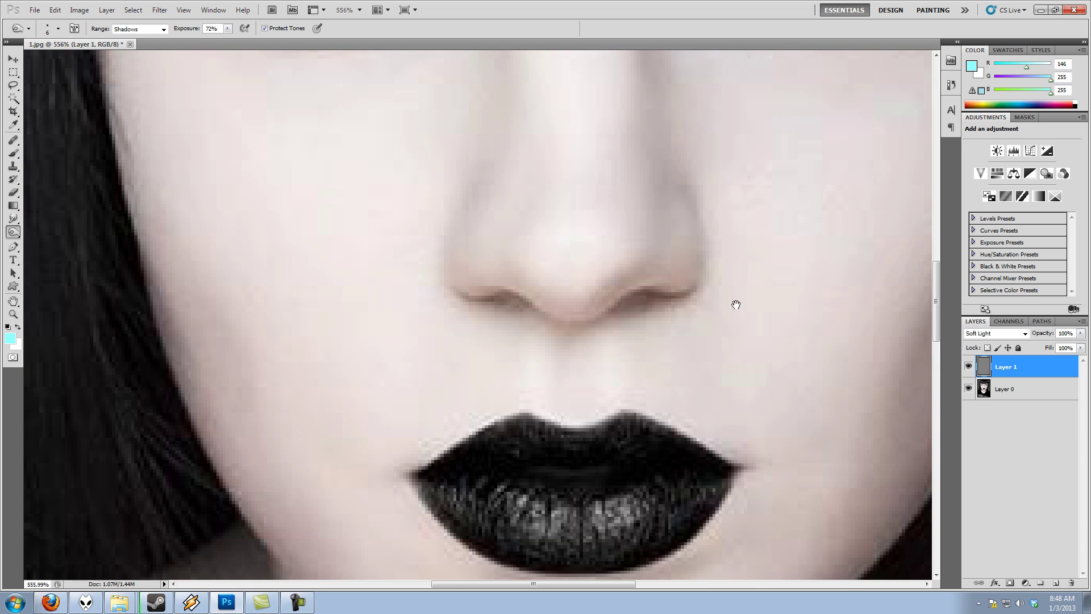
Step: Burn the shaded cheek and the temple edge of the face with a 20 px brush at 19% hardness
{"action": "left_click_drag", "start_coordinate": [732, 301], "coordinate": [507, 314]}
{"action": "scroll", "coordinate": [684, 384], "scroll_direction": "down", "scroll_amount": 4}
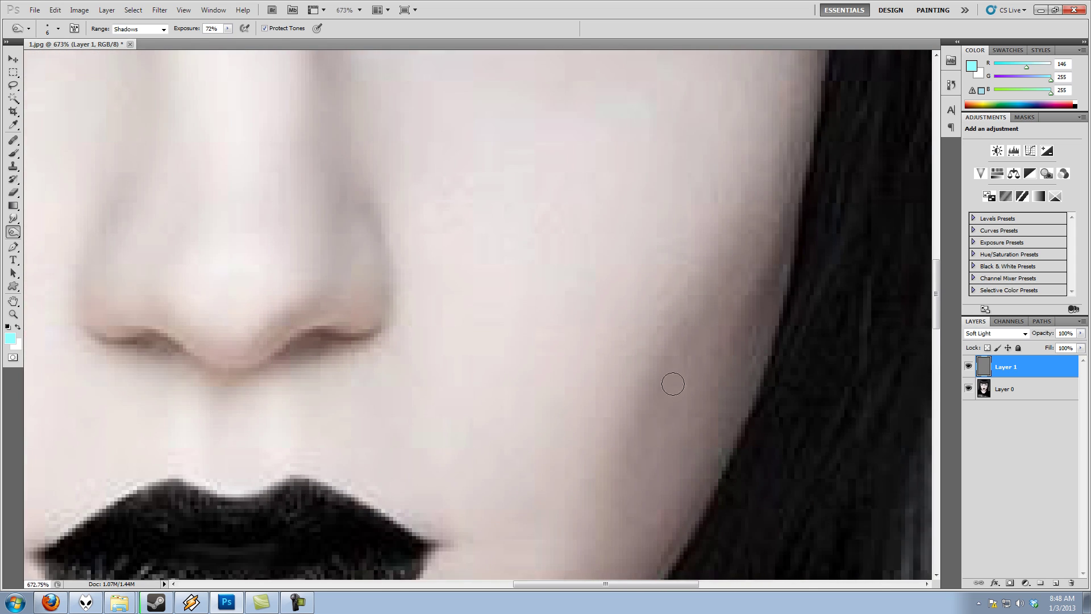
{"action": "scroll", "coordinate": [688, 365], "scroll_direction": "down", "scroll_amount": 1}
{"action": "key", "text": "bracketright"}
{"action": "key", "text": "bracketright"}
{"action": "key", "text": "bracketright"}
{"action": "key", "text": "bracketright"}
{"action": "key", "text": "bracketright"}
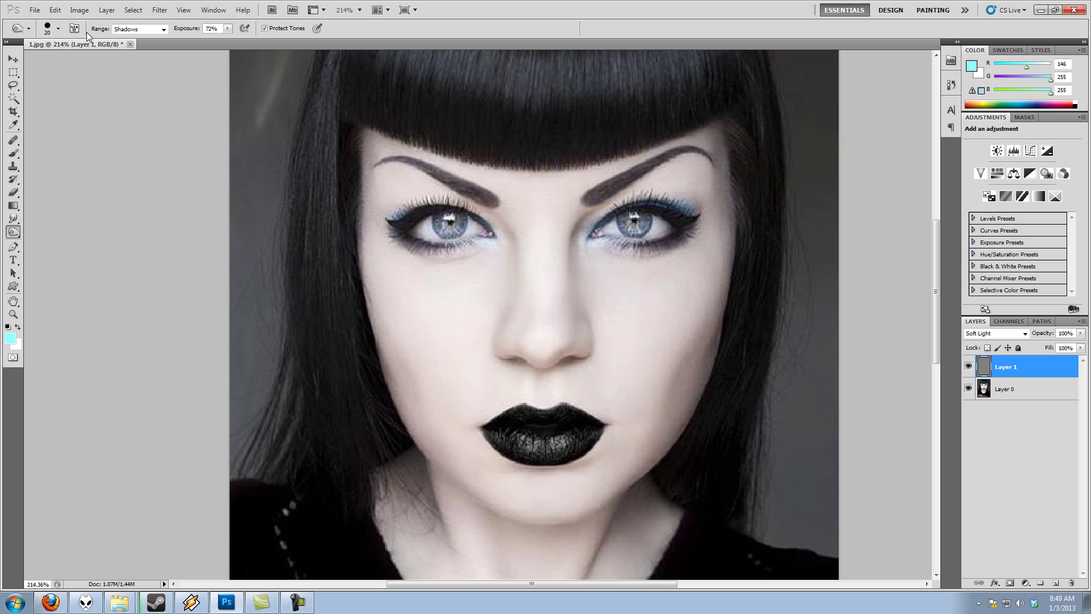
{"action": "left_click", "coordinate": [58, 28]}
{"action": "mouse_move", "coordinate": [32, 78]}
{"action": "left_mouse_down"}
{"action": "mouse_move", "coordinate": [21, 83]}
{"action": "mouse_move", "coordinate": [38, 82]}
{"action": "left_mouse_up"}
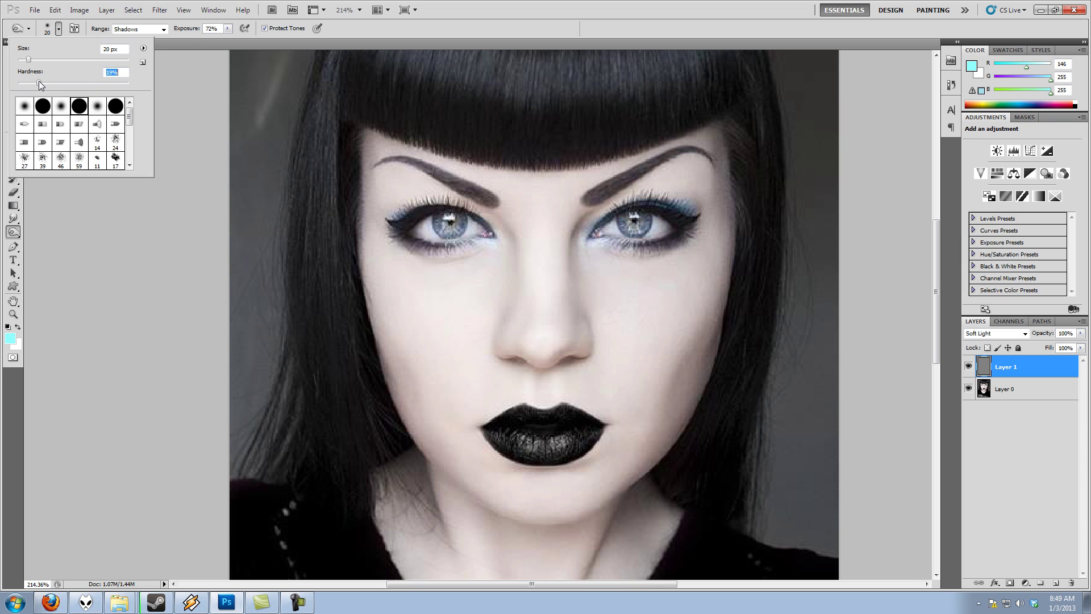
{"action": "left_click", "coordinate": [625, 310]}
{"action": "mouse_move", "coordinate": [692, 376]}
{"action": "left_mouse_down"}
{"action": "mouse_move", "coordinate": [672, 402]}
{"action": "mouse_move", "coordinate": [702, 340]}
{"action": "mouse_move", "coordinate": [674, 421]}
{"action": "left_mouse_up"}
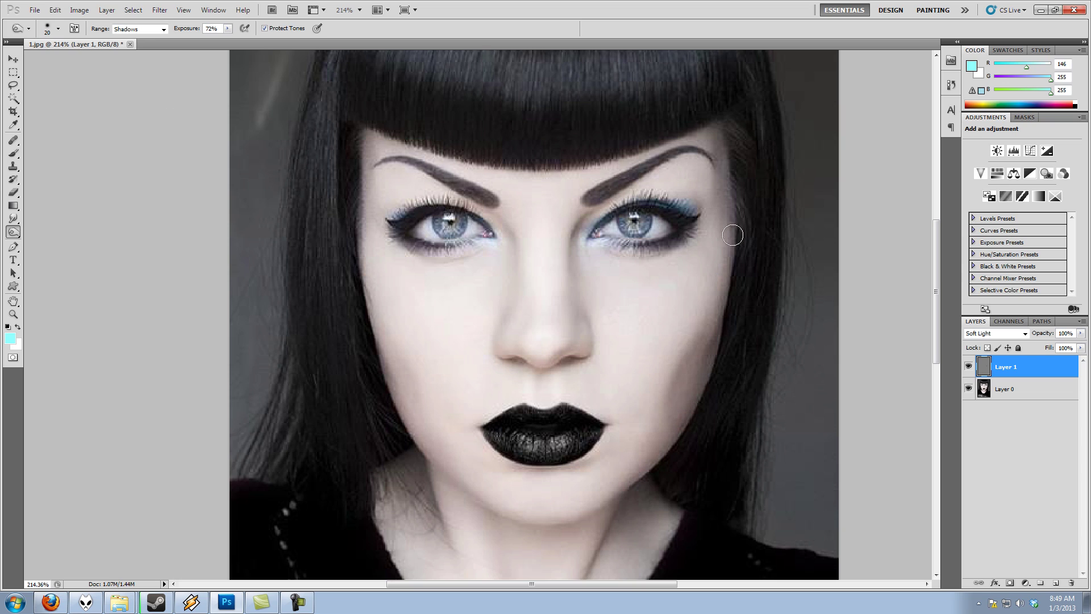
{"action": "left_click_drag", "start_coordinate": [731, 145], "coordinate": [729, 159]}
Step: Burn the eyeliner and lash lines of both eyes with a 4 px brush on the gray layer
{"action": "key", "text": "bracketleft"}
{"action": "key", "text": "bracketleft"}
{"action": "scroll", "coordinate": [648, 236], "scroll_direction": "up", "scroll_amount": 3}
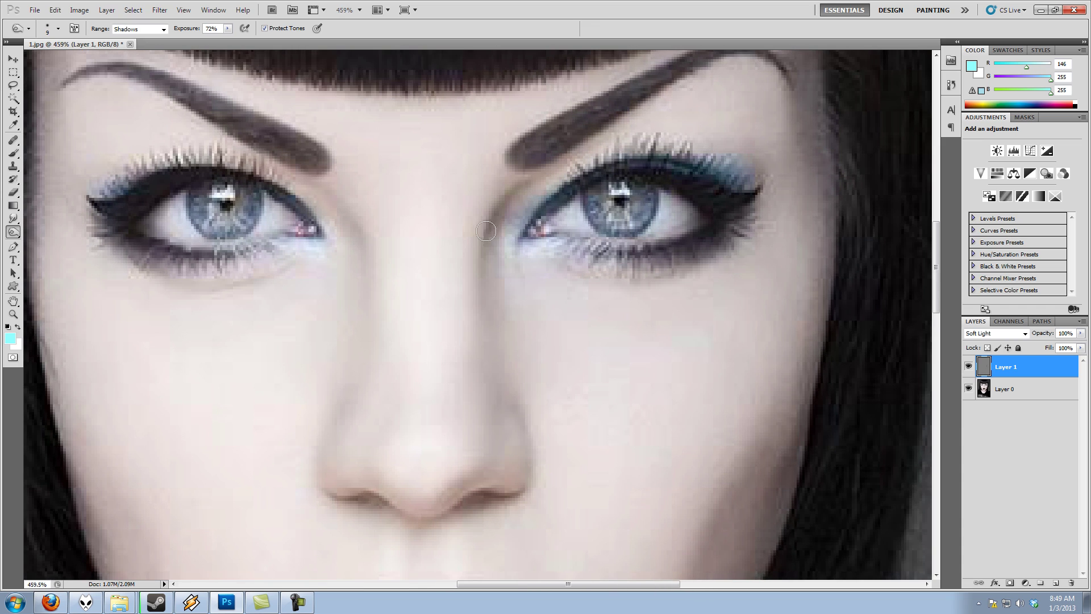
{"action": "key", "text": "bracketleft"}
{"action": "key", "text": "bracketleft"}
{"action": "key", "text": "bracketleft"}
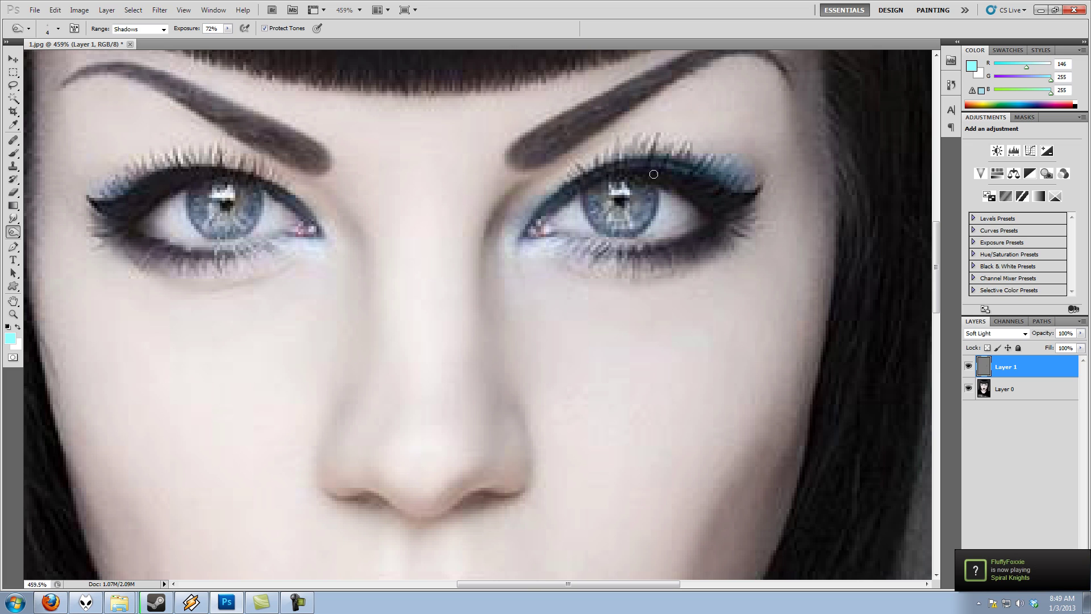
{"action": "scroll", "coordinate": [470, 235], "scroll_direction": "left", "scroll_amount": 5}
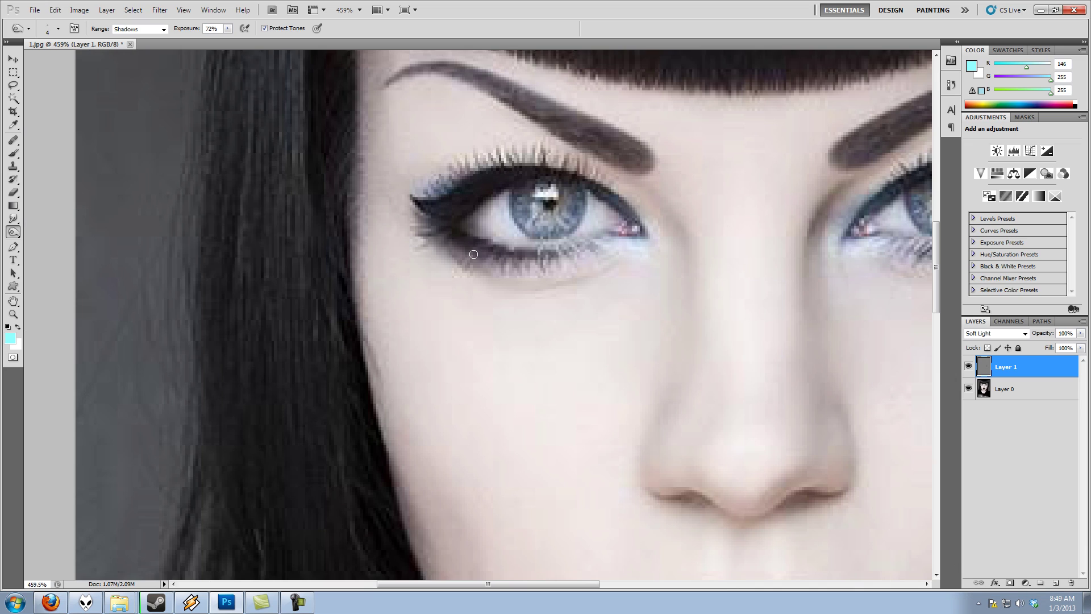
Step: Burn the shaded hairline edge along the temple beside the eye
{"action": "left_click_drag", "start_coordinate": [504, 147], "coordinate": [559, 254]}
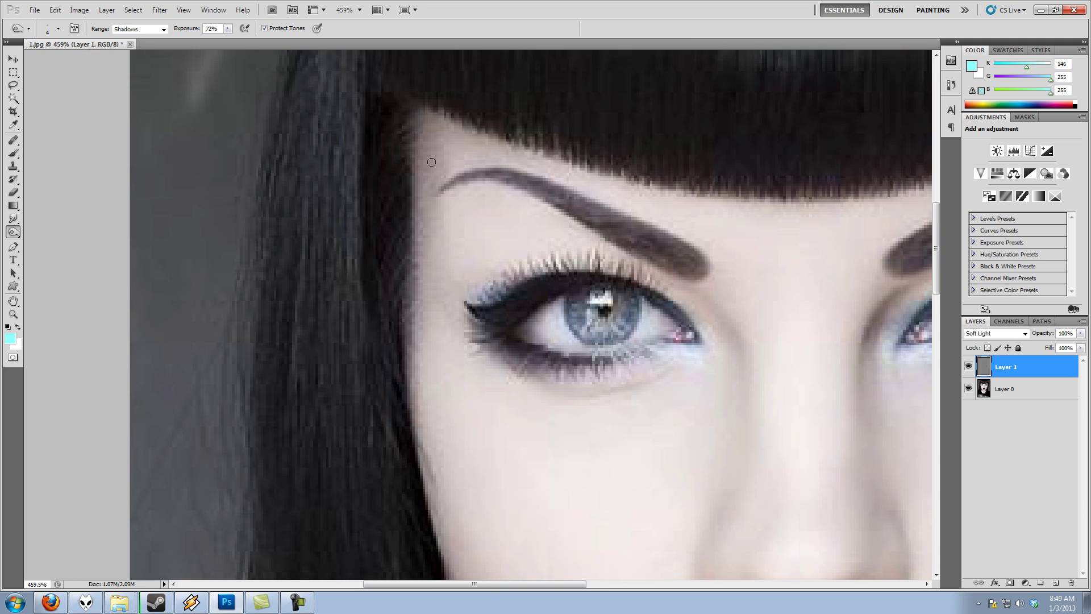
{"action": "left_click_drag", "start_coordinate": [418, 123], "coordinate": [417, 226]}
{"action": "key", "text": "["}
Step: Burn the neck shadows and the neck crease below the jaw at 57% exposure, reducing the brush to 5 px for the crease
{"action": "scroll", "coordinate": [458, 114], "scroll_direction": "down", "scroll_amount": 9}
{"action": "scroll", "coordinate": [458, 115], "scroll_direction": "right", "scroll_amount": 3}
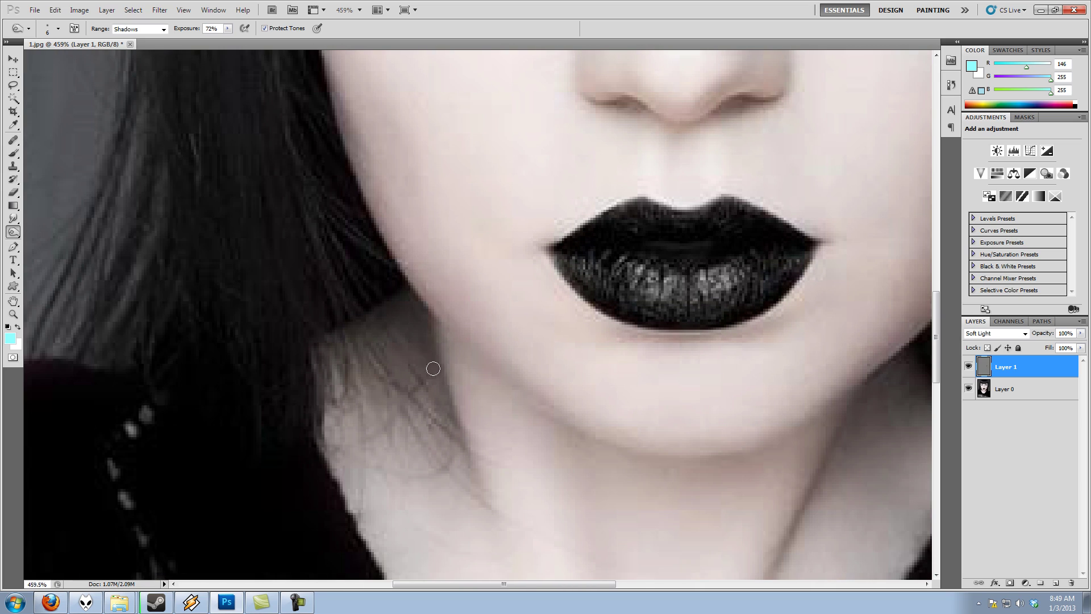
{"action": "left_click_drag", "start_coordinate": [581, 451], "coordinate": [503, 326]}
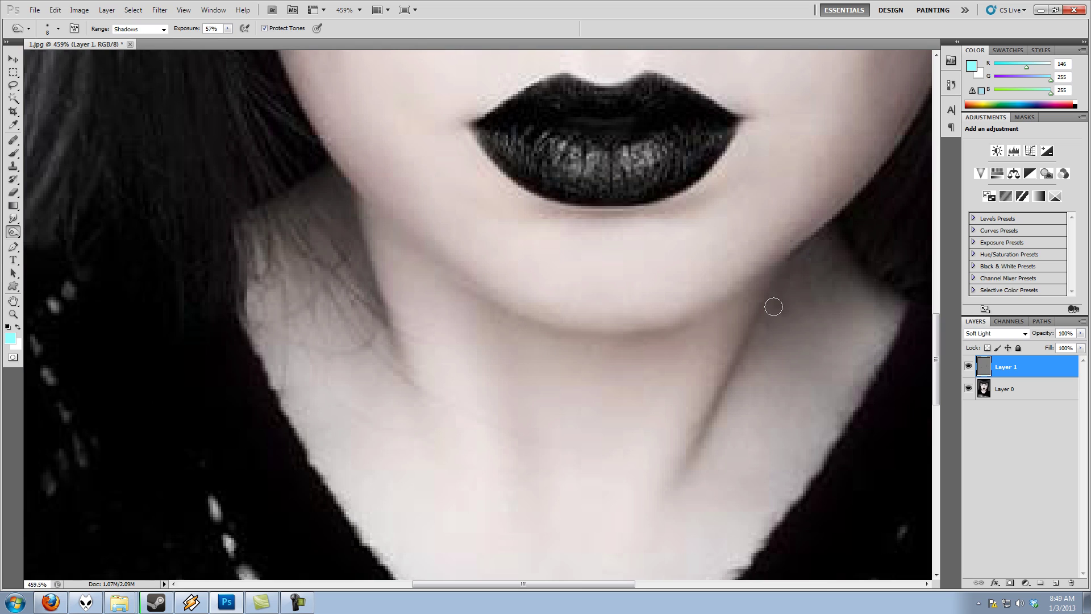
{"action": "key", "text": "super"}
{"action": "key", "text": "super"}
{"action": "mouse_move", "coordinate": [766, 295]}
{"action": "left_mouse_down"}
{"action": "mouse_move", "coordinate": [760, 340]}
{"action": "mouse_move", "coordinate": [708, 418]}
{"action": "left_mouse_up"}
{"action": "key", "text": "bracketleft"}
{"action": "key", "text": "bracketleft"}
{"action": "key", "text": "bracketleft"}
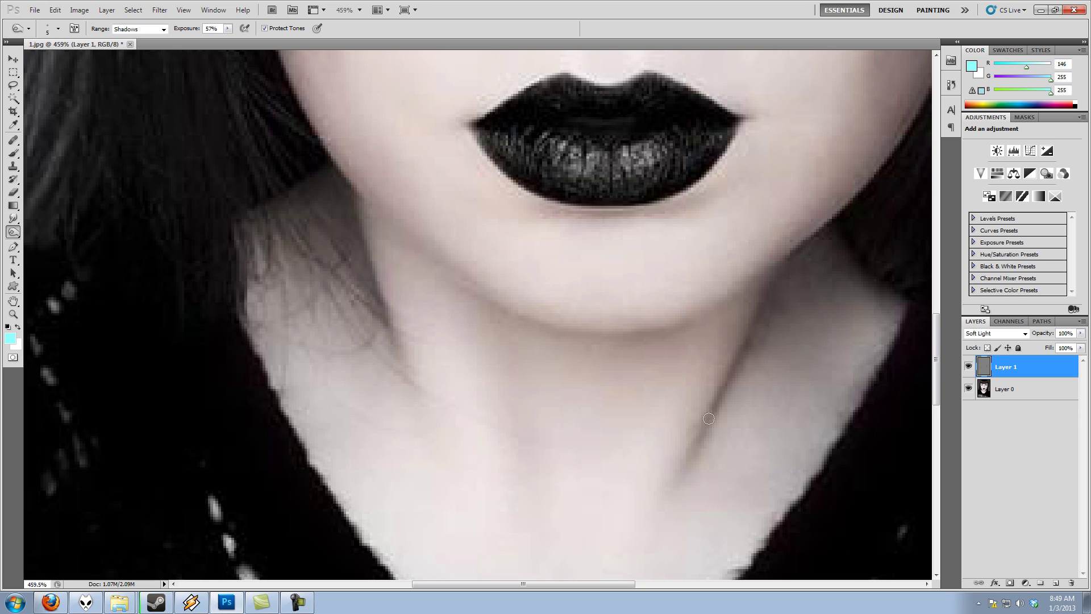
Step: Burn the shadow under the jaw and along the face's shaded jawline with an 8 px brush
{"action": "left_click_drag", "start_coordinate": [796, 299], "coordinate": [689, 334]}
{"action": "key", "text": "bracketright"}
{"action": "key", "text": "bracketright"}
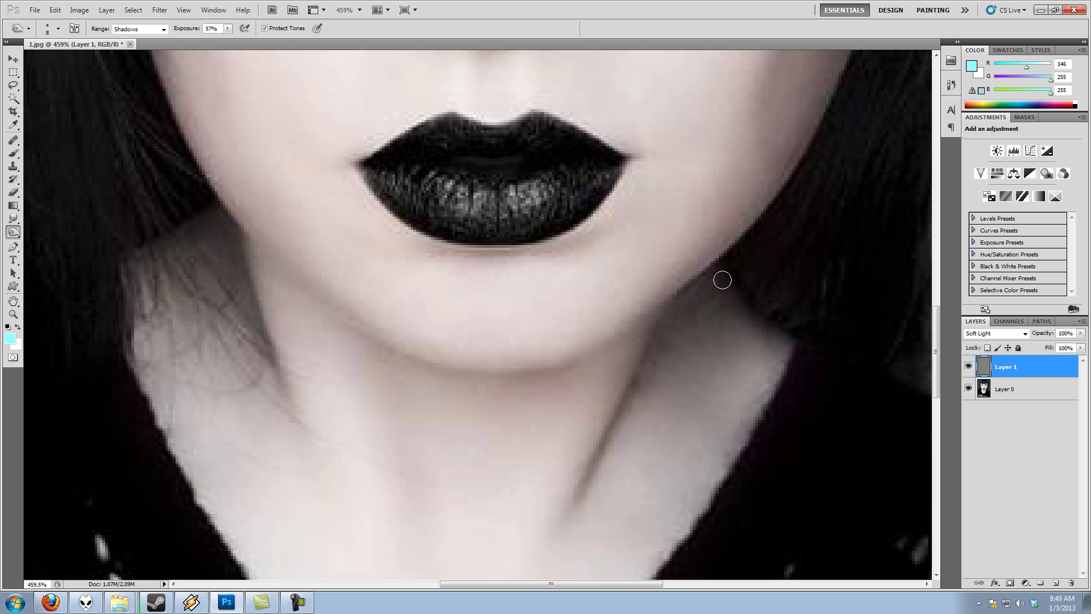
{"action": "left_click_drag", "start_coordinate": [731, 297], "coordinate": [653, 316]}
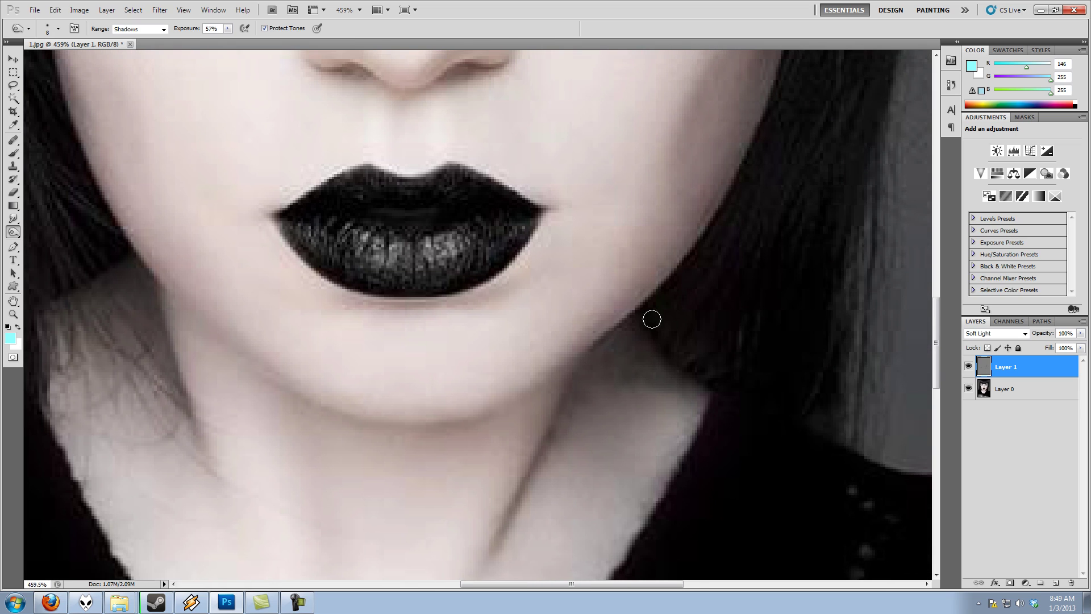
{"action": "left_click_drag", "start_coordinate": [709, 240], "coordinate": [596, 349]}
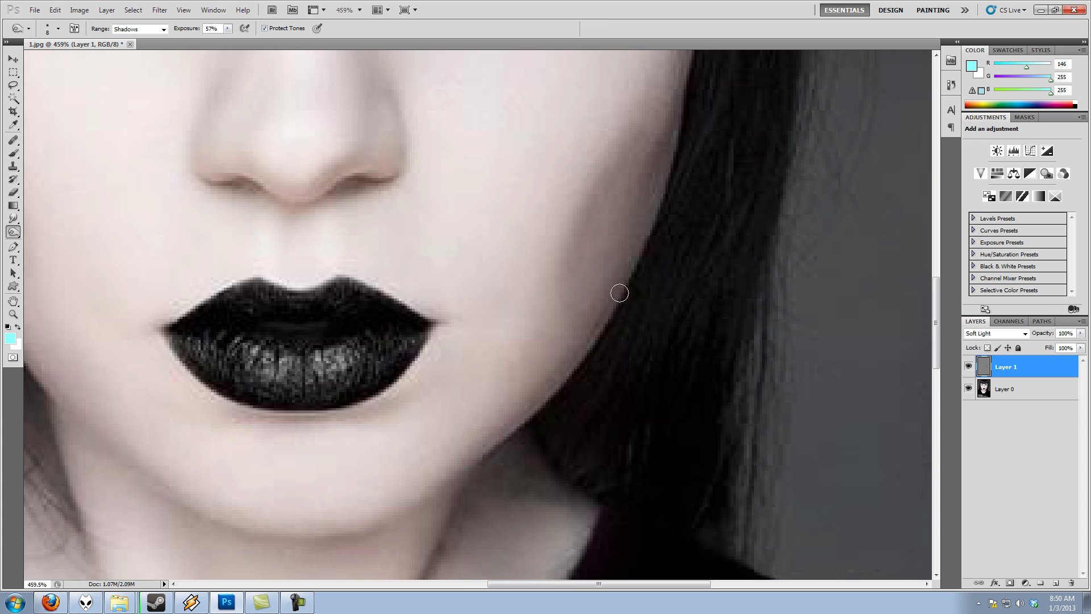
{"action": "left_click_drag", "start_coordinate": [508, 344], "coordinate": [619, 380]}
Step: Switch to the Dodge tool with Midtones range and 61% exposure and lighten the iris and white of the first eye
{"action": "scroll", "coordinate": [549, 297], "scroll_direction": "down", "scroll_amount": 1}
{"action": "scroll", "coordinate": [549, 297], "scroll_direction": "down", "scroll_amount": 3}
{"action": "left_click_drag", "start_coordinate": [442, 217], "coordinate": [496, 406]}
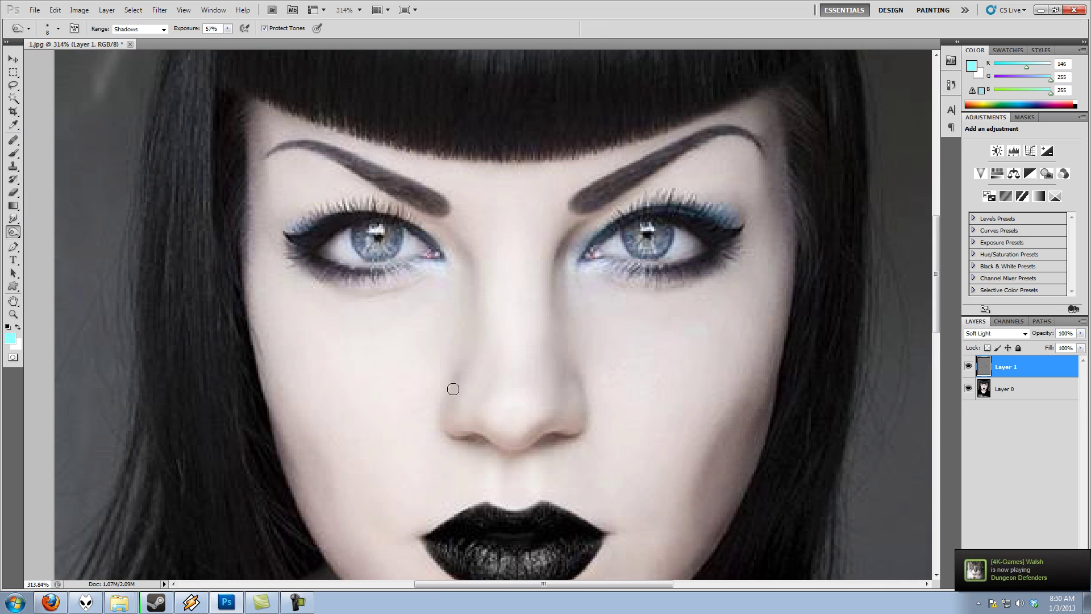
{"action": "left_click_drag", "start_coordinate": [443, 293], "coordinate": [545, 399]}
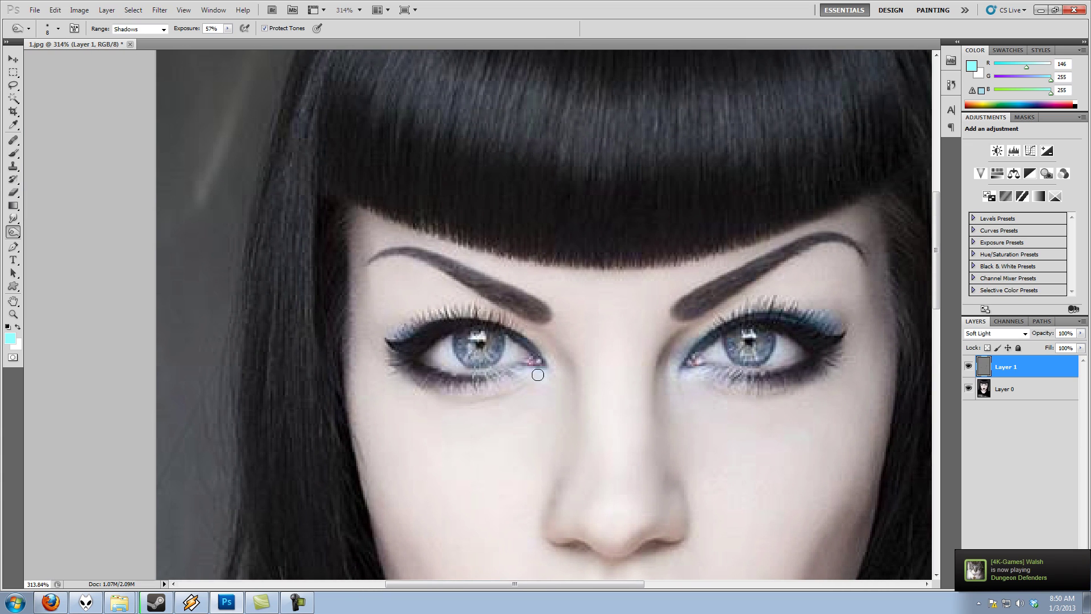
{"action": "left_click_drag", "start_coordinate": [663, 348], "coordinate": [557, 381]}
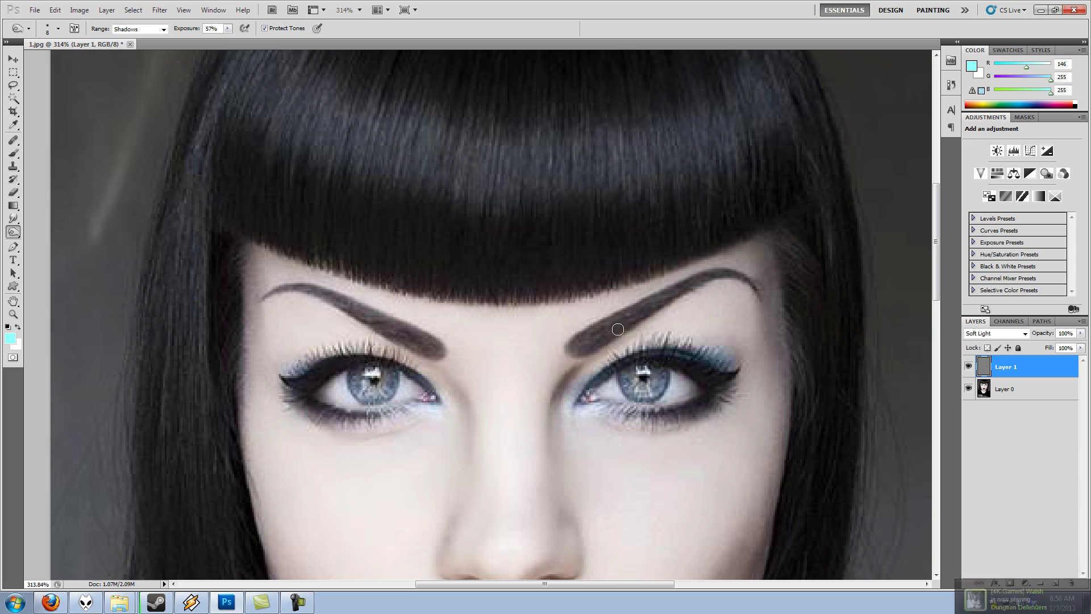
{"action": "left_click_drag", "start_coordinate": [487, 392], "coordinate": [687, 378]}
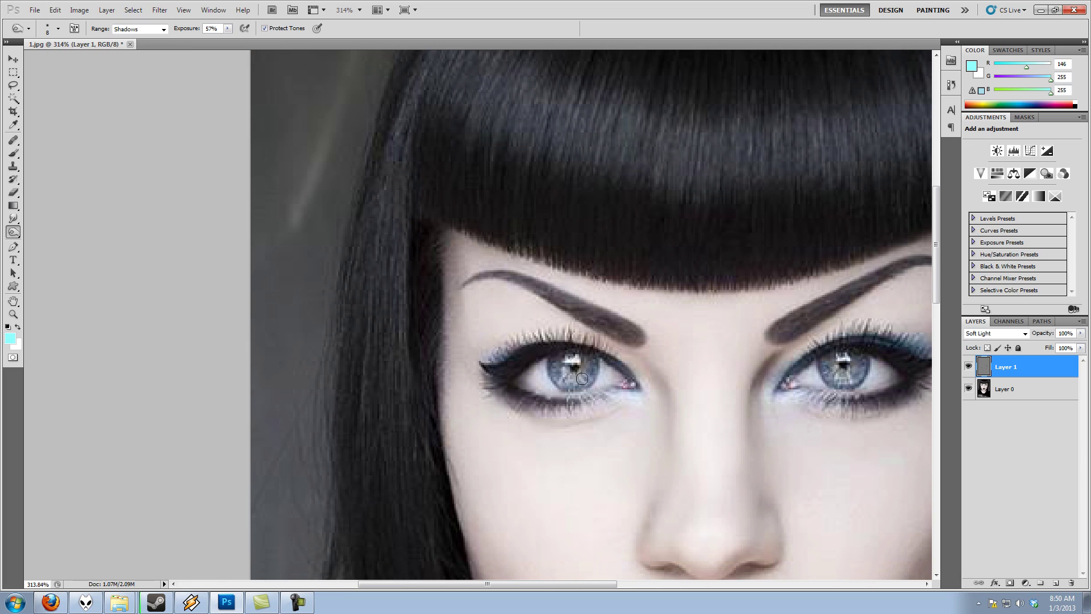
{"action": "left_click", "coordinate": [13, 232]}
{"action": "left_click", "coordinate": [46, 240]}
{"action": "left_click_drag", "start_coordinate": [530, 433], "coordinate": [494, 336]}
{"action": "scroll", "coordinate": [508, 325], "scroll_direction": "up", "scroll_amount": 6}
{"action": "mouse_move", "coordinate": [490, 278]}
{"action": "left_mouse_down"}
{"action": "mouse_move", "coordinate": [499, 331]}
{"action": "mouse_move", "coordinate": [487, 275]}
{"action": "left_mouse_up"}
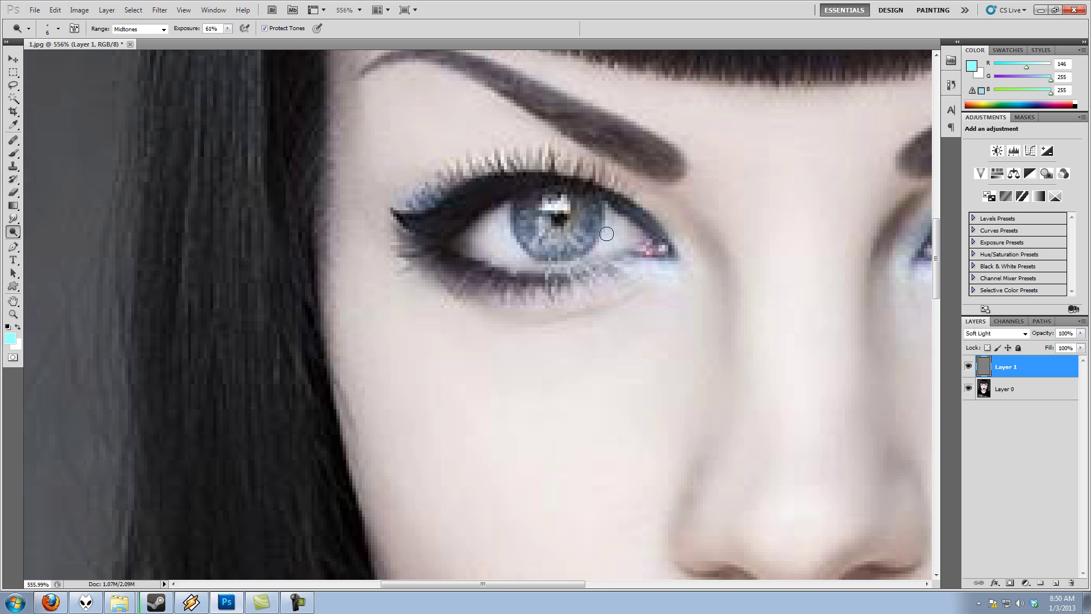
Step: Dodge the eyes' inner corners, the ridge of the nose and the white of the second eye with a 6 px brush
{"action": "left_click_drag", "start_coordinate": [671, 299], "coordinate": [602, 282]}
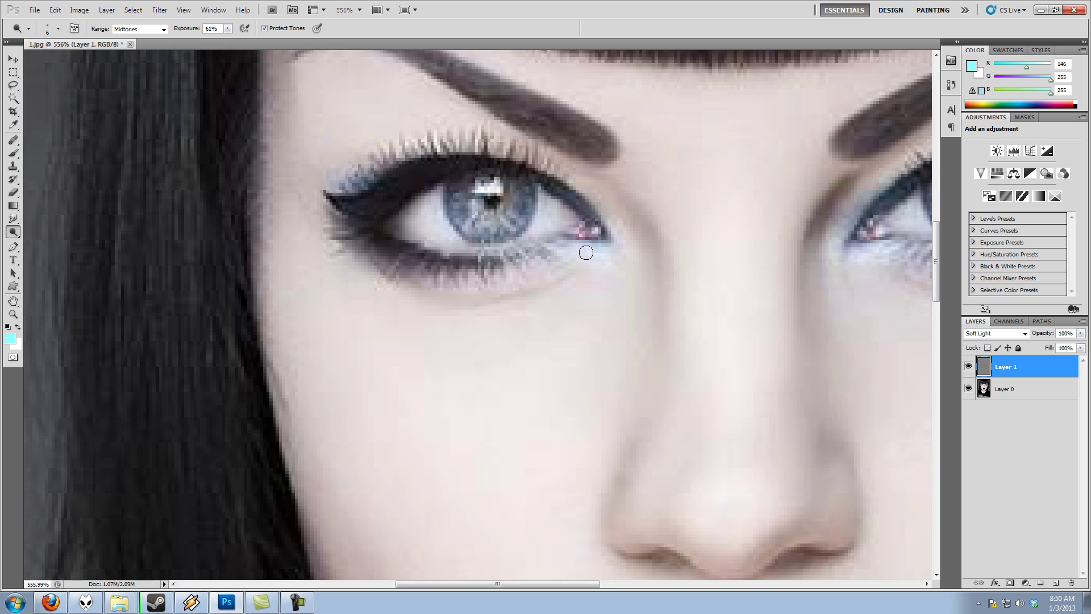
{"action": "left_click_drag", "start_coordinate": [731, 265], "coordinate": [483, 197]}
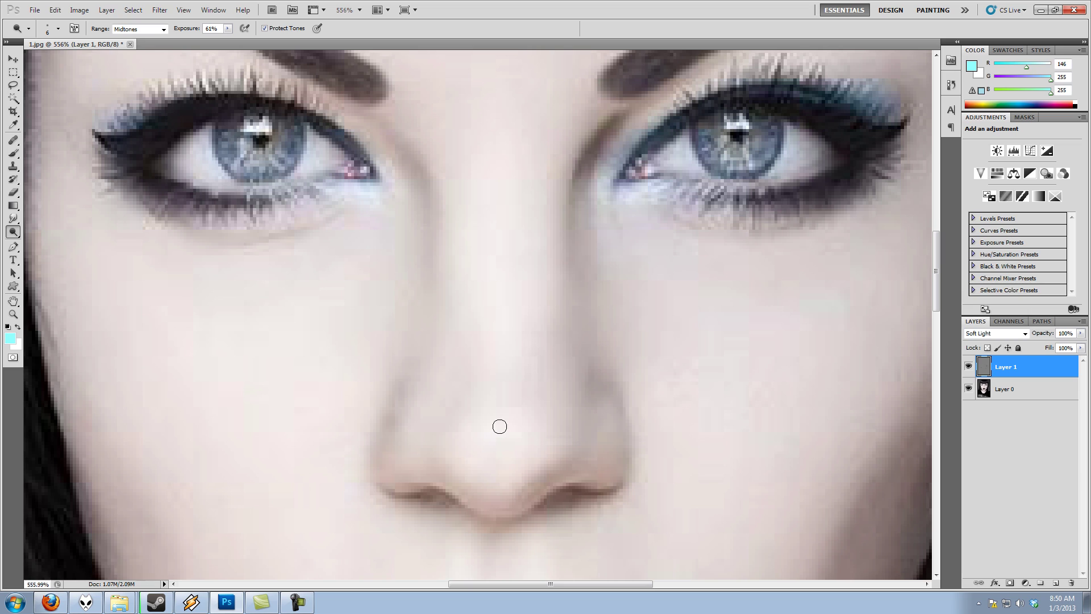
{"action": "left_click_drag", "start_coordinate": [644, 215], "coordinate": [563, 298]}
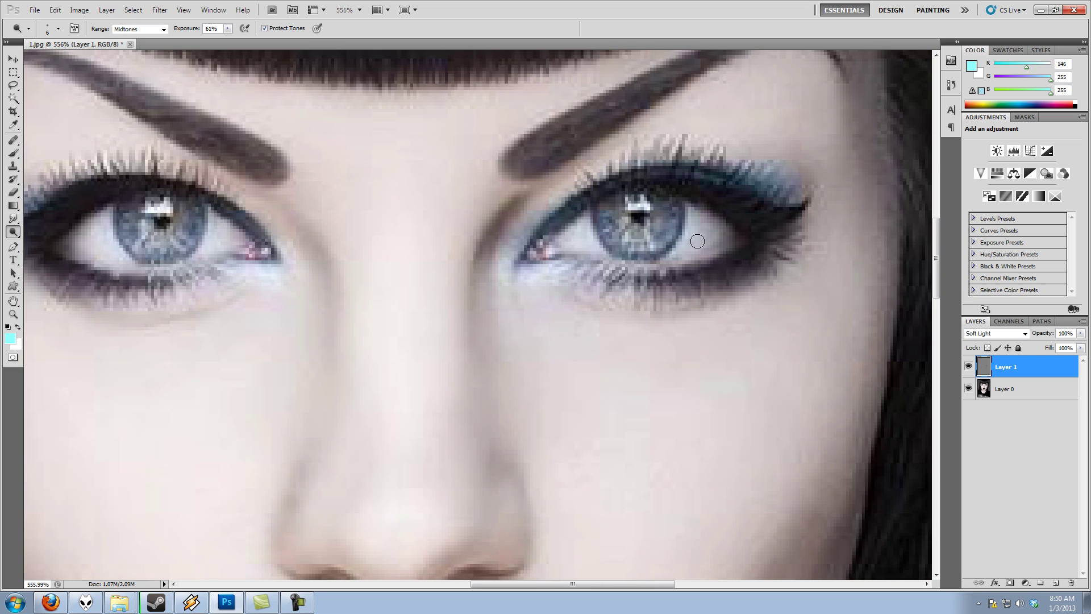
{"action": "mouse_move", "coordinate": [709, 225]}
{"action": "left_mouse_down"}
{"action": "mouse_move", "coordinate": [683, 259]}
{"action": "mouse_move", "coordinate": [725, 243]}
{"action": "mouse_move", "coordinate": [706, 229]}
{"action": "mouse_move", "coordinate": [717, 245]}
{"action": "mouse_move", "coordinate": [693, 254]}
{"action": "mouse_move", "coordinate": [686, 276]}
{"action": "left_mouse_up"}
Step: Dodge the highlights on the lower lip with the 6 px brush
{"action": "left_click_drag", "start_coordinate": [508, 348], "coordinate": [518, 142]}
{"action": "left_click_drag", "start_coordinate": [505, 523], "coordinate": [523, 218]}
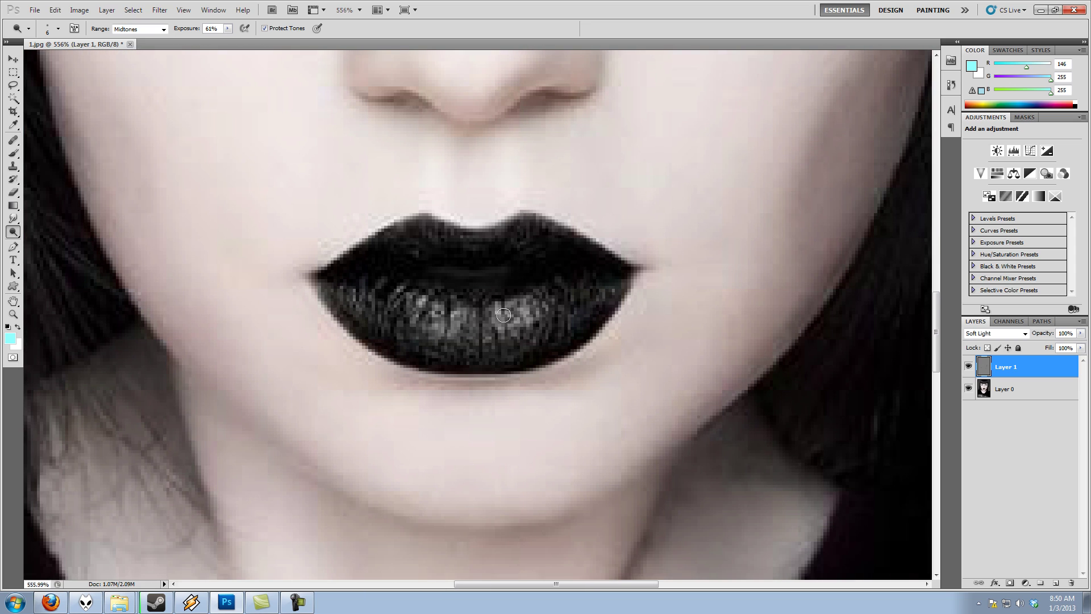
{"action": "mouse_move", "coordinate": [456, 324]}
{"action": "left_mouse_down"}
{"action": "mouse_move", "coordinate": [421, 308]}
{"action": "mouse_move", "coordinate": [434, 321]}
{"action": "mouse_move", "coordinate": [389, 319]}
{"action": "mouse_move", "coordinate": [453, 332]}
{"action": "mouse_move", "coordinate": [514, 304]}
{"action": "left_mouse_up"}
{"action": "mouse_move", "coordinate": [423, 256]}
{"action": "left_mouse_down"}
{"action": "mouse_move", "coordinate": [460, 282]}
{"action": "mouse_move", "coordinate": [496, 383]}
{"action": "left_mouse_up"}
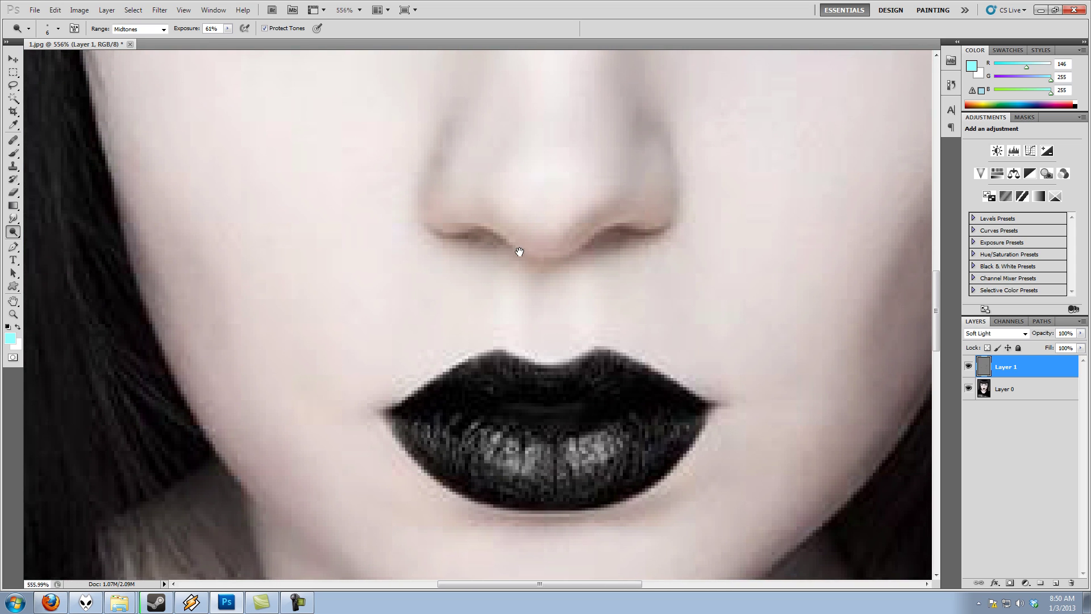
Step: Dodge the blue eyeshadow at the outer corners of both eyes
{"action": "scroll", "coordinate": [531, 273], "scroll_direction": "up", "scroll_amount": 3}
{"action": "scroll", "coordinate": [485, 317], "scroll_direction": "down", "scroll_amount": 4}
{"action": "key", "text": "ctrl+0"}
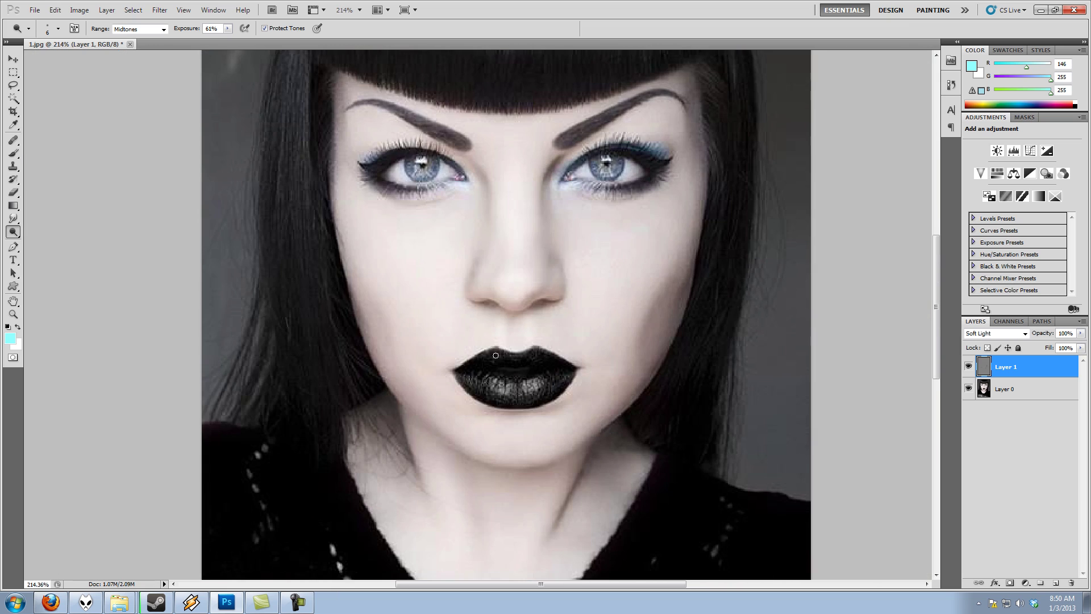
{"action": "scroll", "coordinate": [440, 277], "scroll_direction": "up", "scroll_amount": 12}
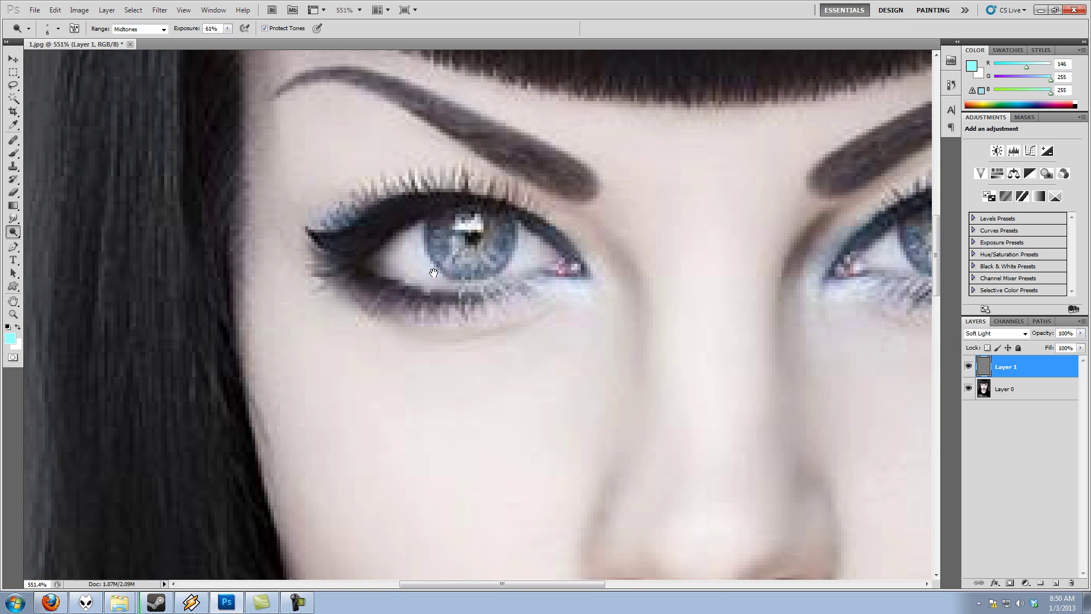
{"action": "left_click_drag", "start_coordinate": [434, 273], "coordinate": [445, 279]}
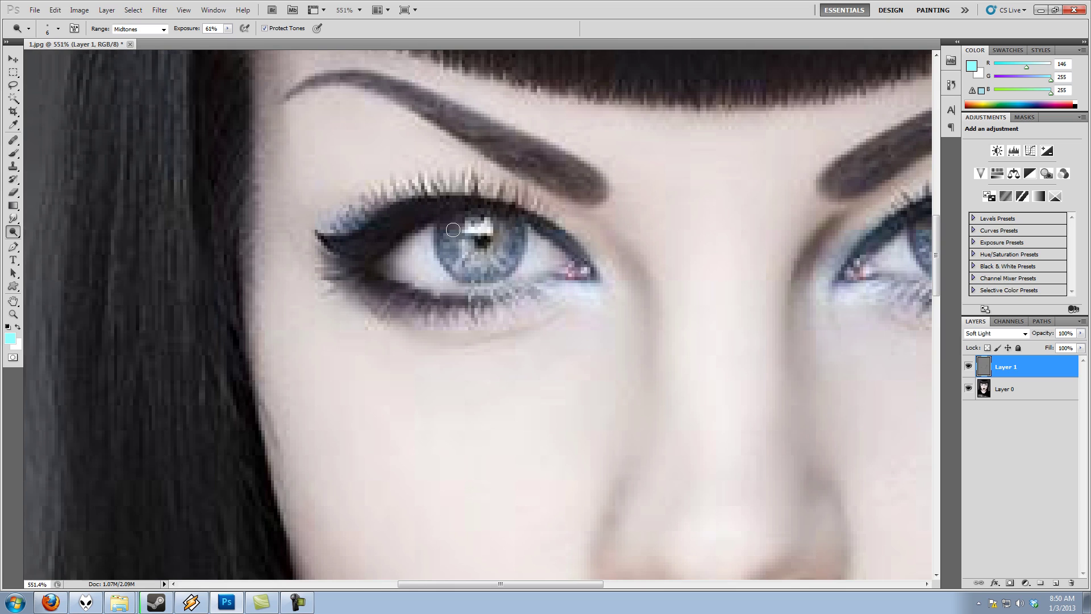
{"action": "left_click_drag", "start_coordinate": [572, 266], "coordinate": [243, 267]}
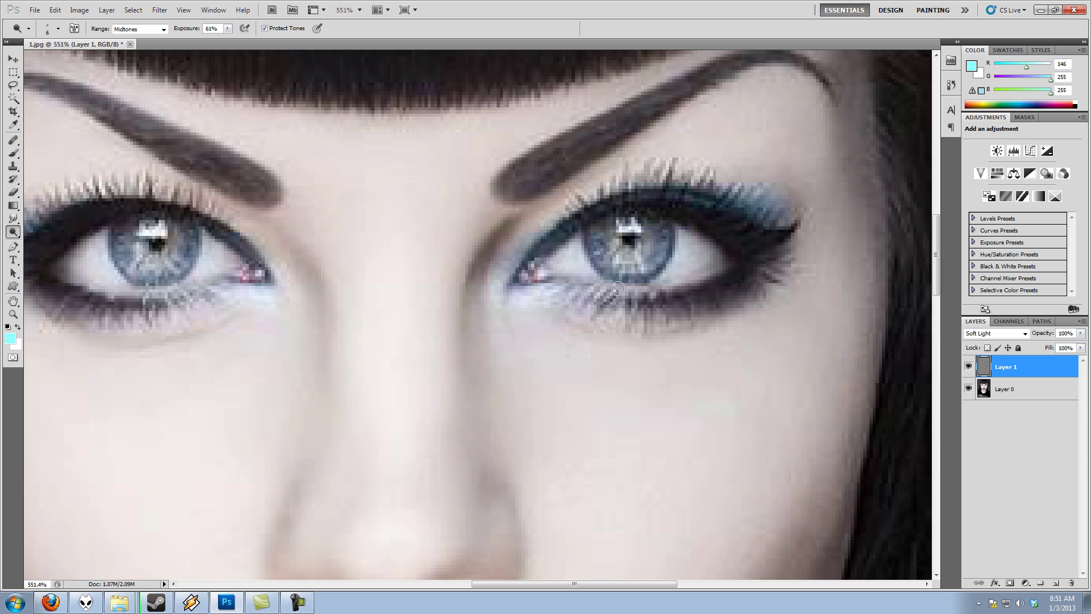
{"action": "left_click", "coordinate": [775, 206]}
{"action": "left_click_drag", "start_coordinate": [182, 211], "coordinate": [625, 295]}
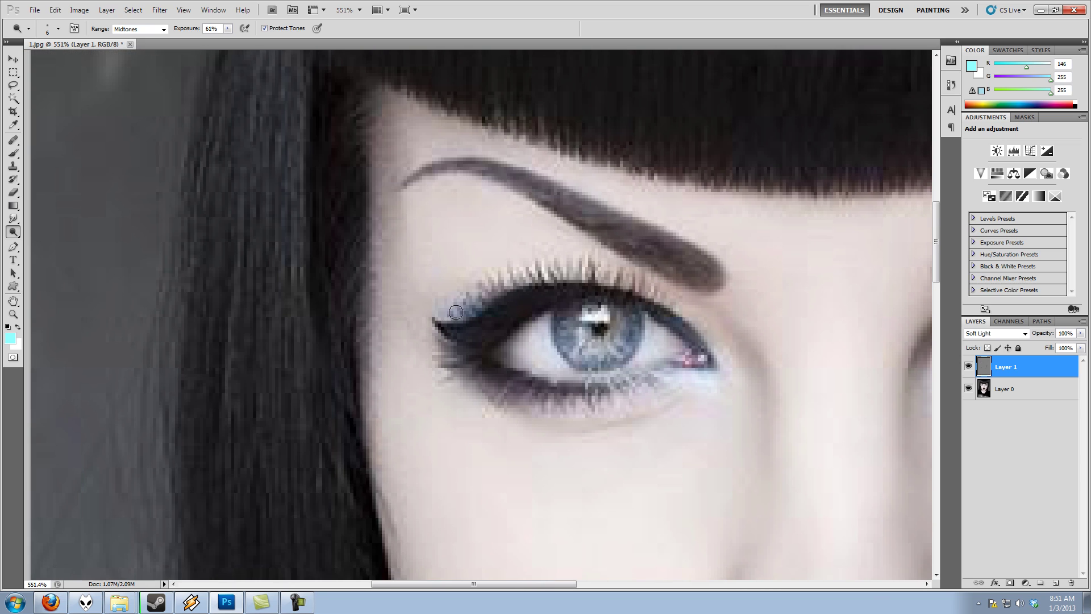
Step: Enlarge the Dodge brush to 45 px and lighten the bare skin of the lower neck and chest
{"action": "scroll", "coordinate": [545, 441], "scroll_direction": "down", "scroll_amount": 4}
{"action": "left_click_drag", "start_coordinate": [730, 479], "coordinate": [582, 191]}
{"action": "left_click_drag", "start_coordinate": [592, 394], "coordinate": [596, 213]}
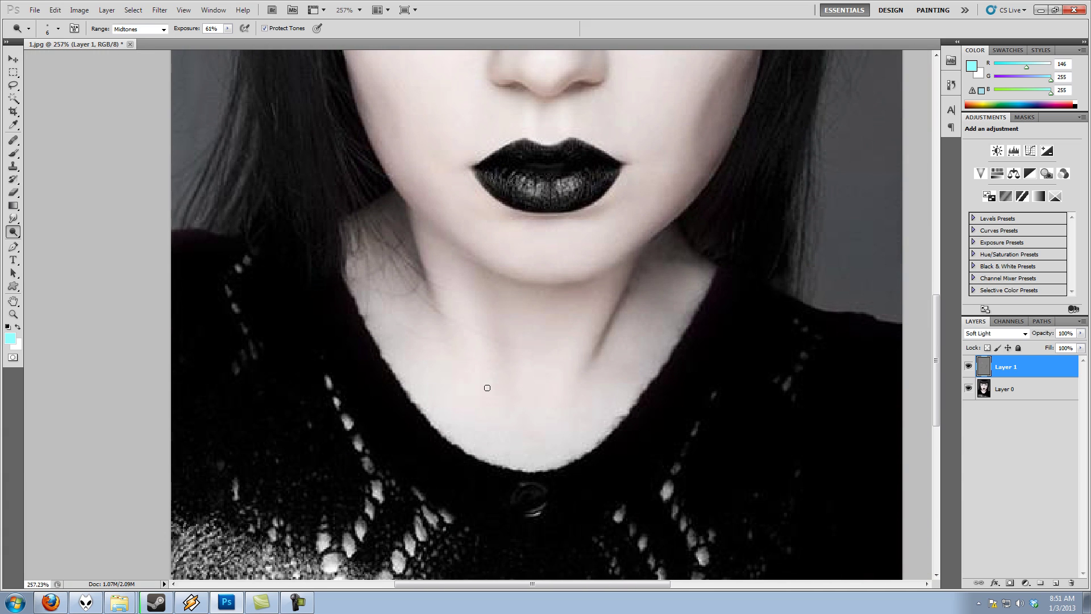
{"action": "key", "text": "bracketright"}
{"action": "key", "text": "bracketright"}
{"action": "key", "text": "bracketright"}
{"action": "key", "text": "bracketright"}
{"action": "key", "text": "bracketright"}
{"action": "key", "text": "bracketright"}
{"action": "key", "text": "bracketright"}
{"action": "key", "text": "bracketright"}
{"action": "key", "text": "bracketright"}
{"action": "key", "text": "bracketright"}
{"action": "key", "text": "bracketright"}
{"action": "key", "text": "bracketleft"}
{"action": "mouse_move", "coordinate": [457, 380]}
{"action": "left_mouse_down"}
{"action": "mouse_move", "coordinate": [440, 348]}
{"action": "mouse_move", "coordinate": [496, 428]}
{"action": "left_mouse_up"}
Step: Dodge the cheeks and nose with the 45 px brush
{"action": "scroll", "coordinate": [486, 323], "scroll_direction": "up", "scroll_amount": 8}
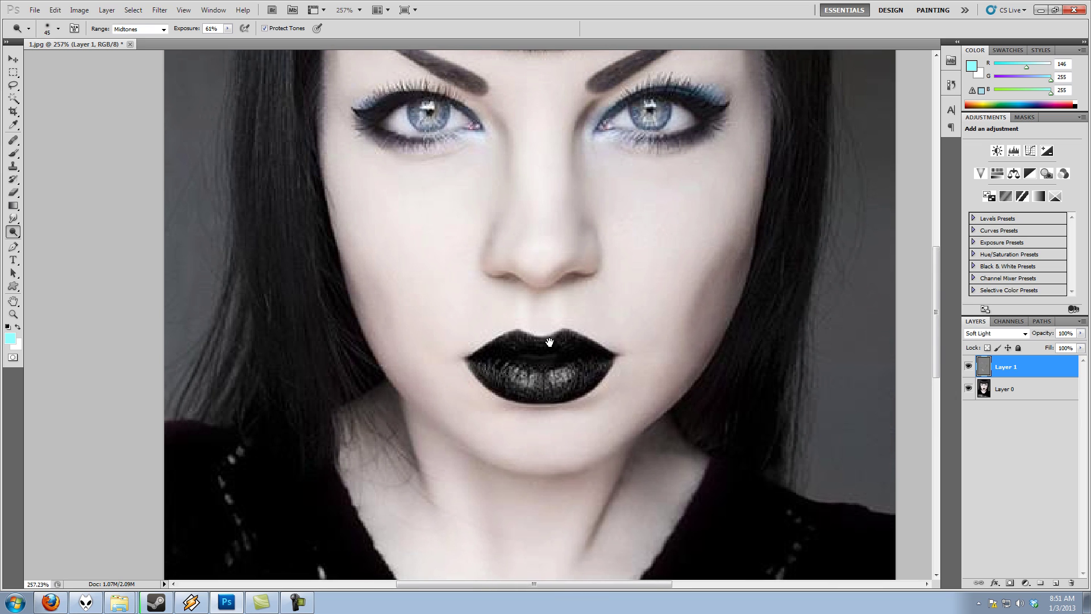
{"action": "left_click_drag", "start_coordinate": [464, 324], "coordinate": [556, 370]}
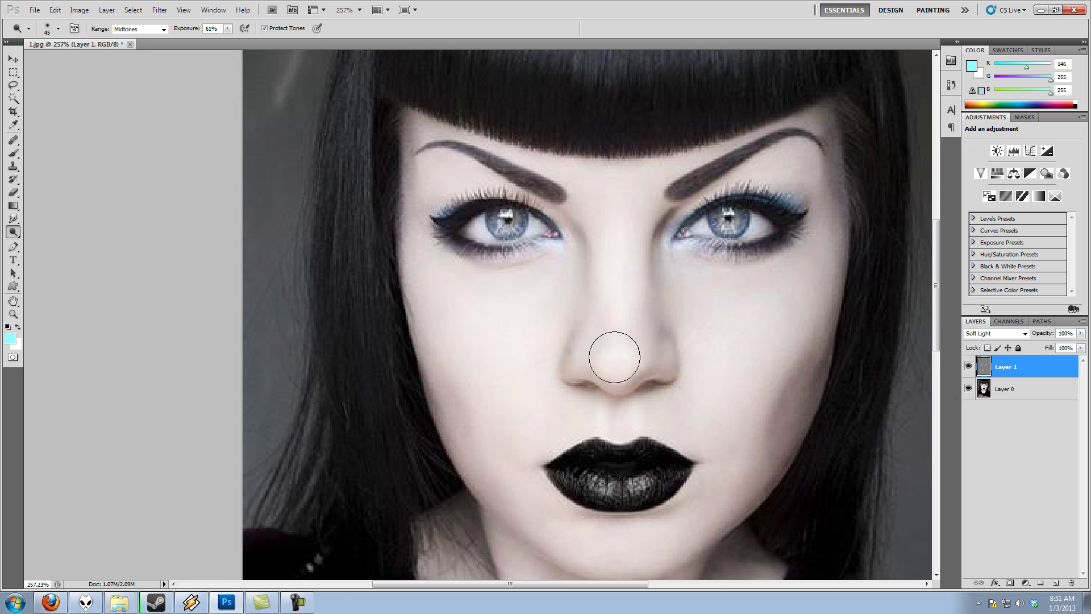
{"action": "scroll", "coordinate": [728, 452], "scroll_direction": "down", "scroll_amount": 5}
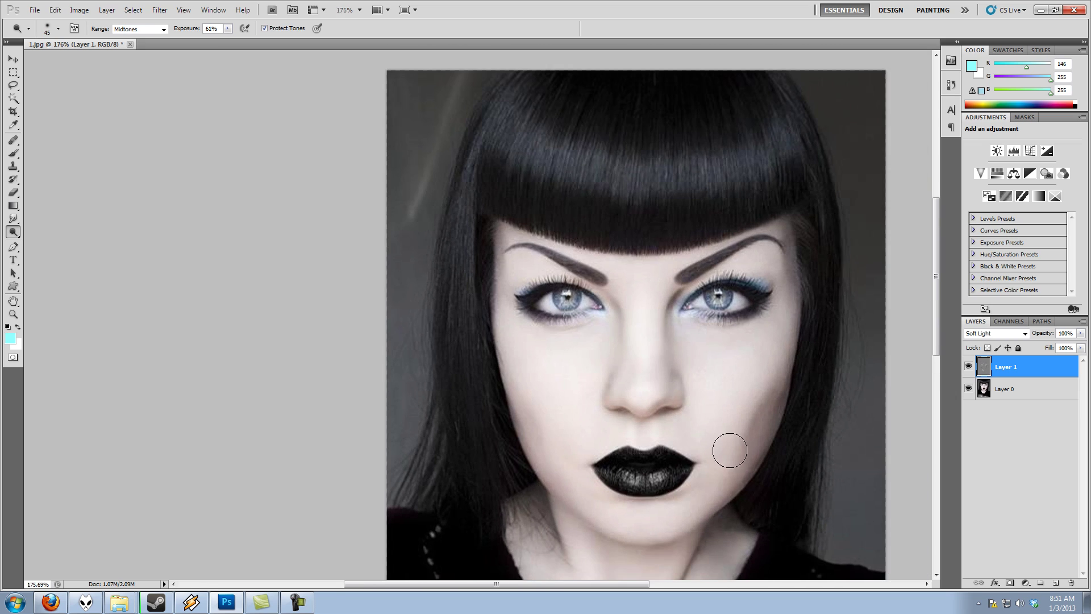
{"action": "mouse_move", "coordinate": [731, 504]}
{"action": "left_mouse_down"}
{"action": "mouse_move", "coordinate": [655, 335]}
{"action": "mouse_move", "coordinate": [650, 368]}
{"action": "left_mouse_up"}
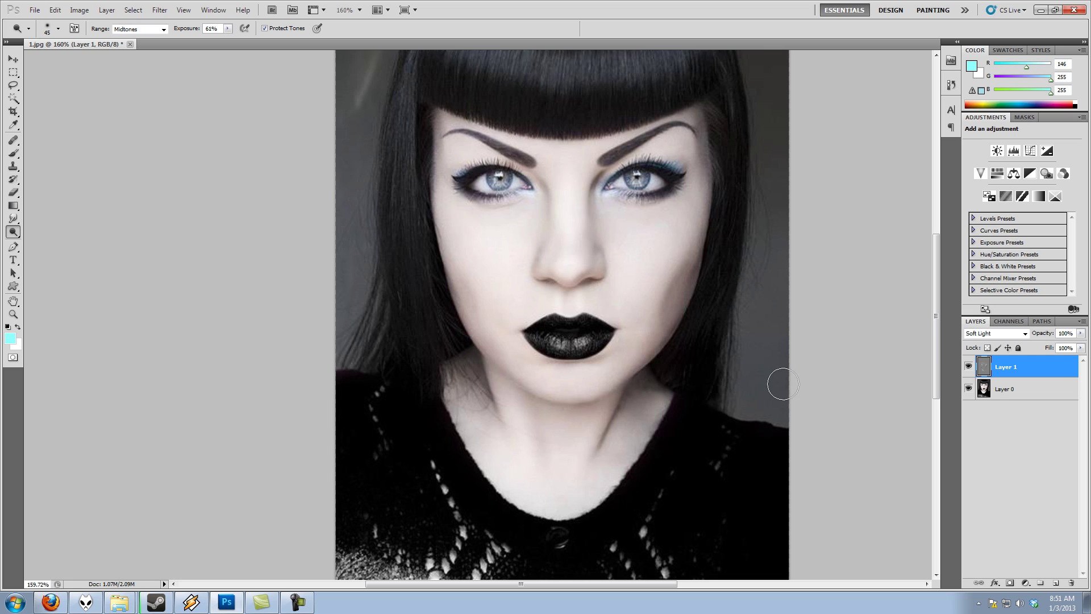
Step: Compare the portrait with and without the gray Soft Light layer by switching its visibility and trying out its opacity
{"action": "left_click", "coordinate": [968, 366]}
{"action": "left_click", "coordinate": [968, 366]}
{"action": "left_click", "coordinate": [968, 367]}
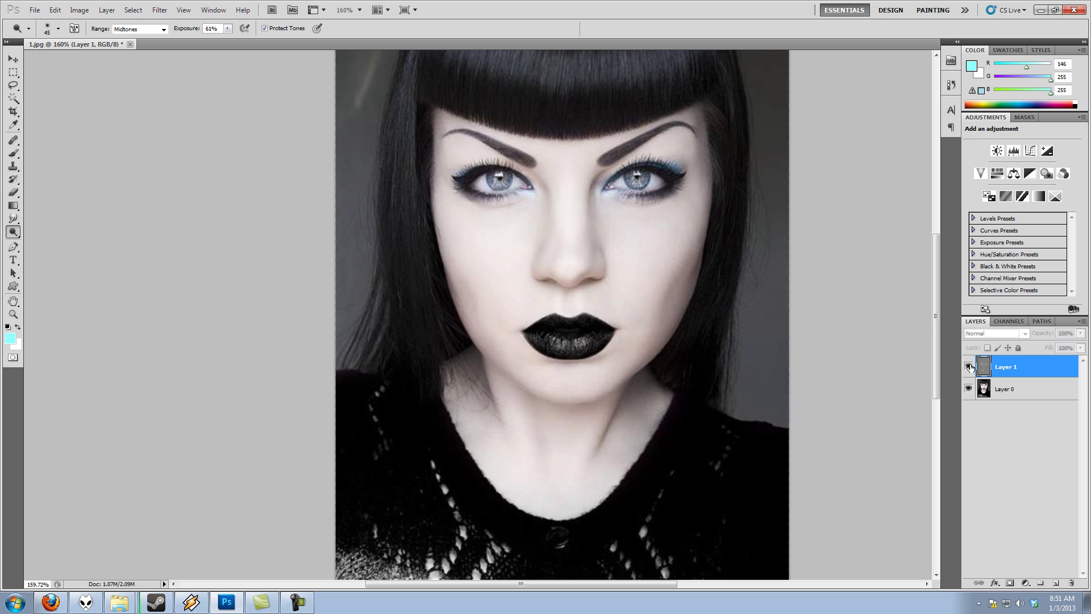
{"action": "left_click", "coordinate": [968, 366]}
{"action": "left_click", "coordinate": [969, 366]}
{"action": "left_click", "coordinate": [968, 366]}
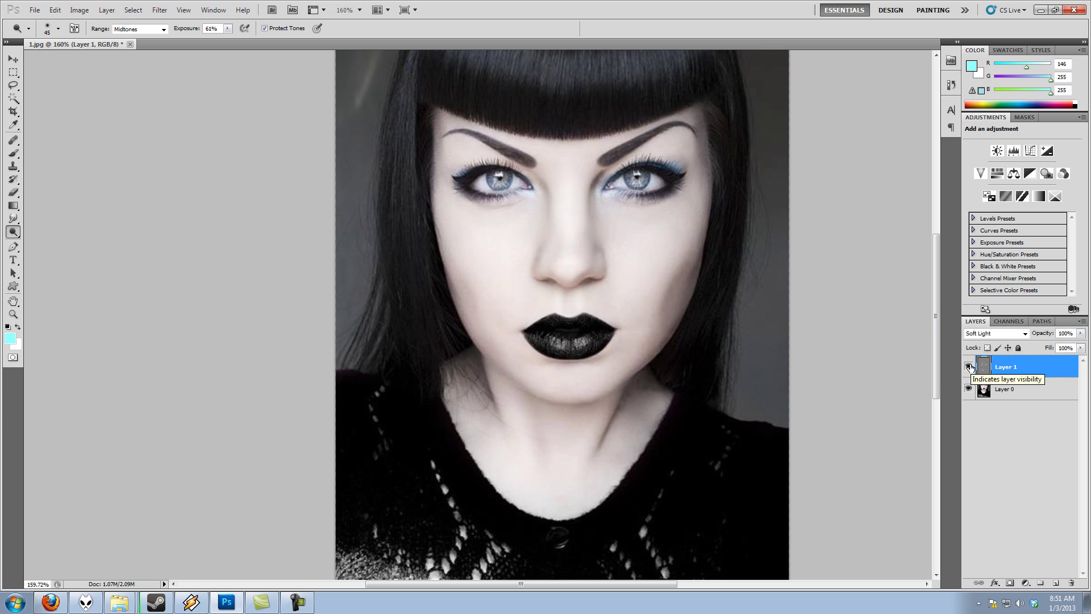
{"action": "left_click", "coordinate": [968, 367]}
{"action": "left_click", "coordinate": [969, 367]}
{"action": "left_click", "coordinate": [968, 366]}
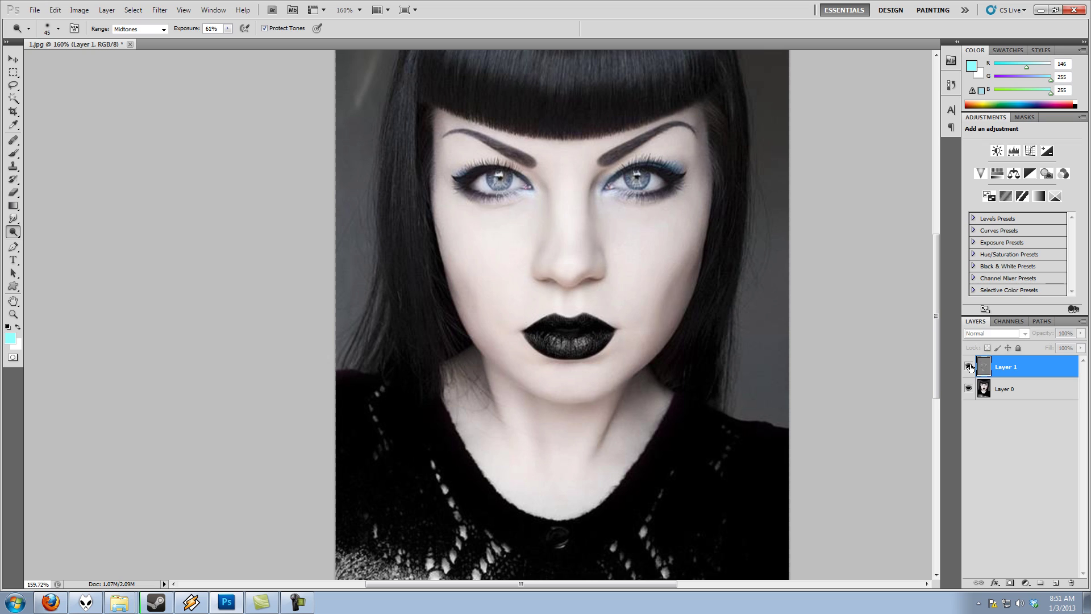
{"action": "left_click", "coordinate": [968, 366]}
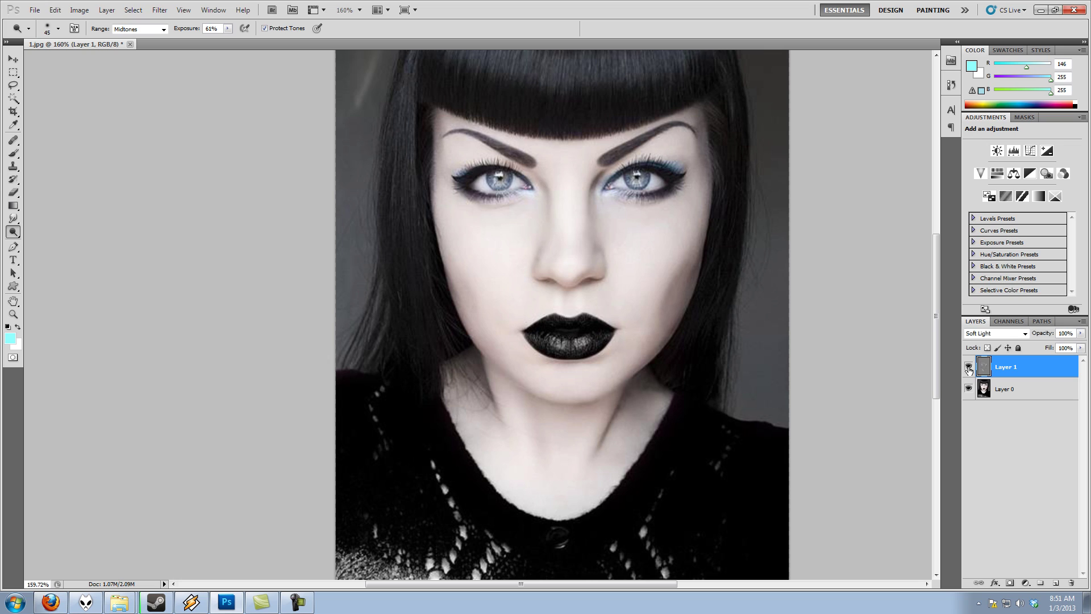
{"action": "left_click", "coordinate": [969, 366]}
{"action": "left_click", "coordinate": [969, 367]}
{"action": "left_click_drag", "start_coordinate": [1041, 335], "coordinate": [1090, 336]}
Step: Increase the gray layer's contrast with a Brightness/Contrast adjustment and lower the layer's opacity to 66%
{"action": "left_click", "coordinate": [111, 12]}
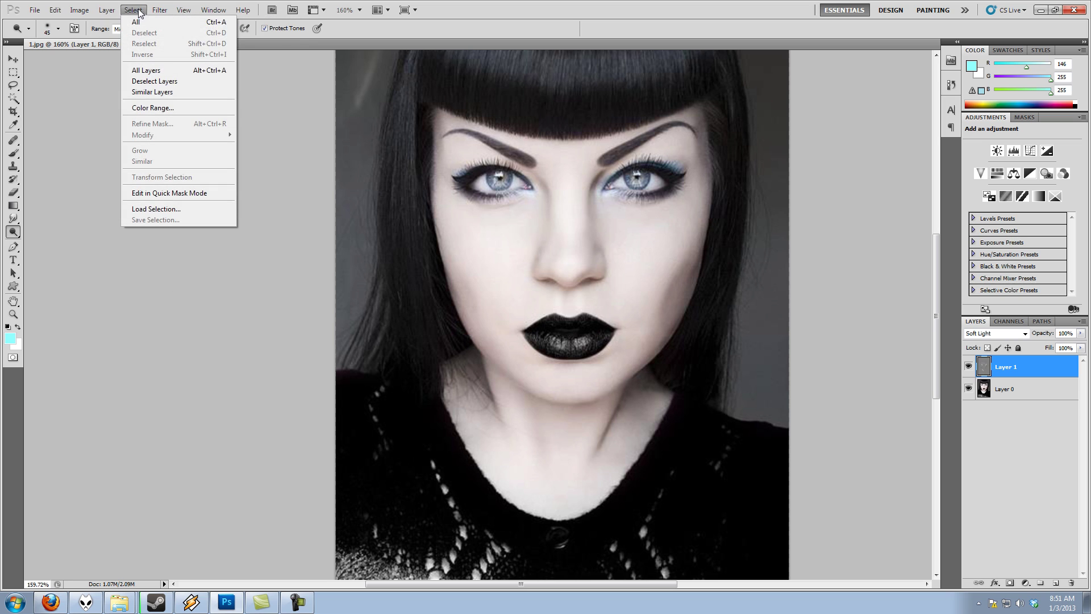
{"action": "mouse_move", "coordinate": [141, 38]}
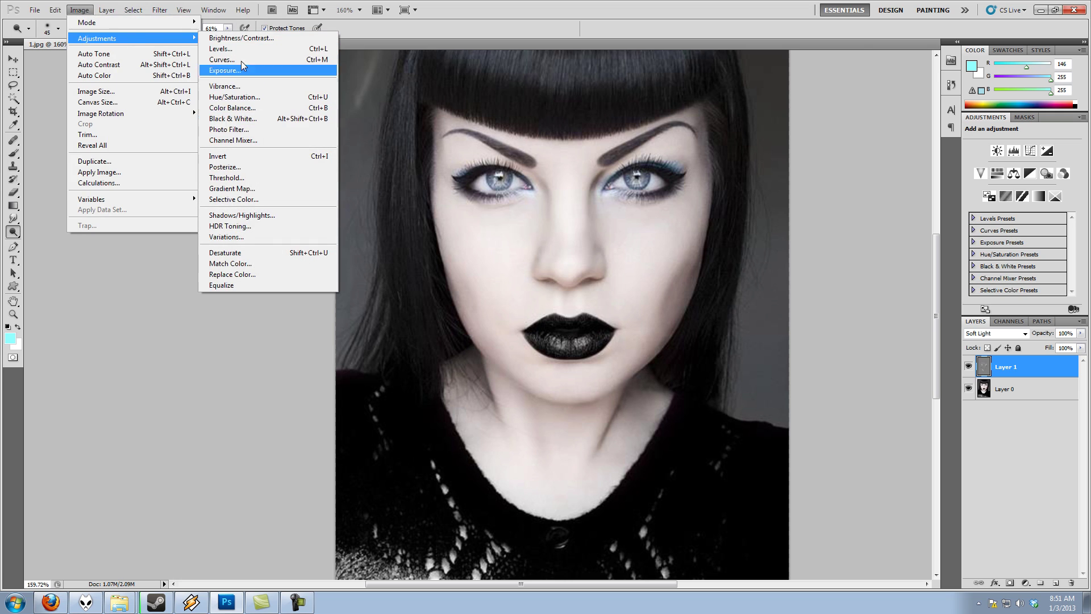
{"action": "left_click", "coordinate": [237, 41]}
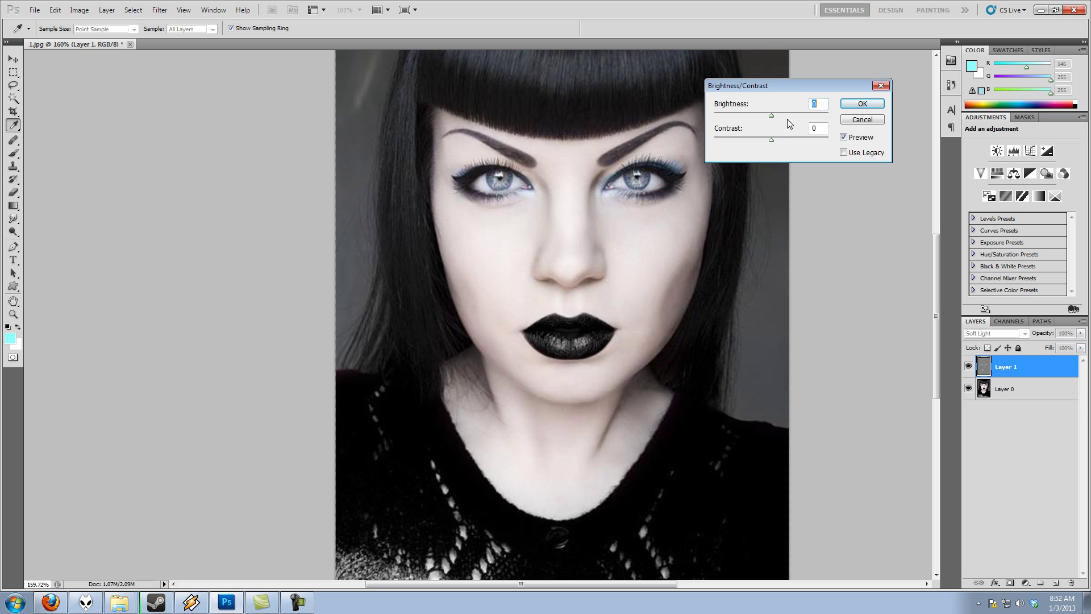
{"action": "left_click_drag", "start_coordinate": [772, 141], "coordinate": [806, 139]}
{"action": "left_click", "coordinate": [861, 105]}
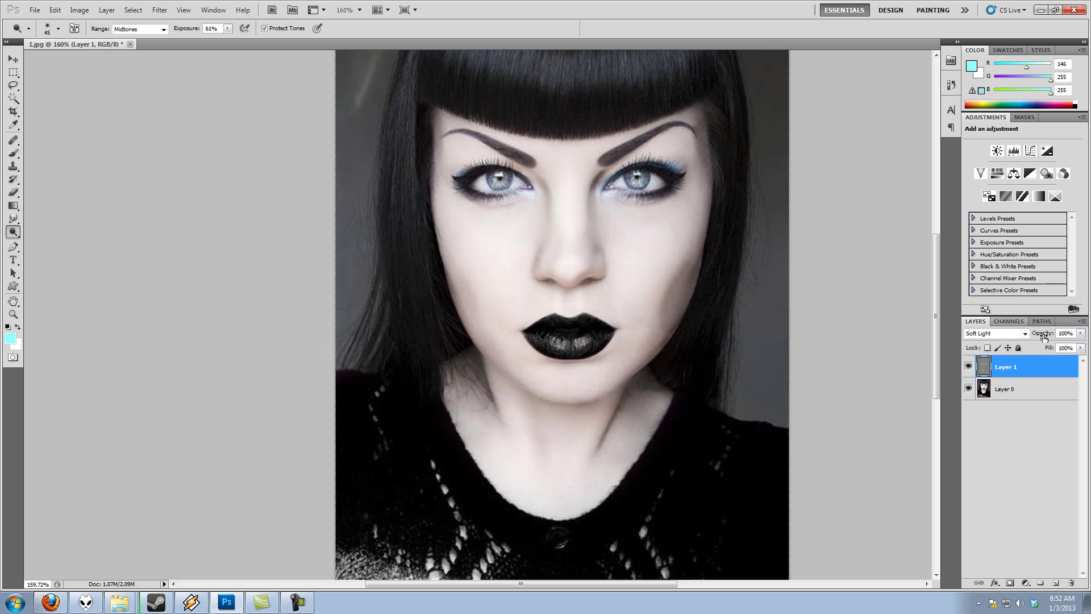
{"action": "left_click_drag", "start_coordinate": [1044, 337], "coordinate": [1037, 335]}
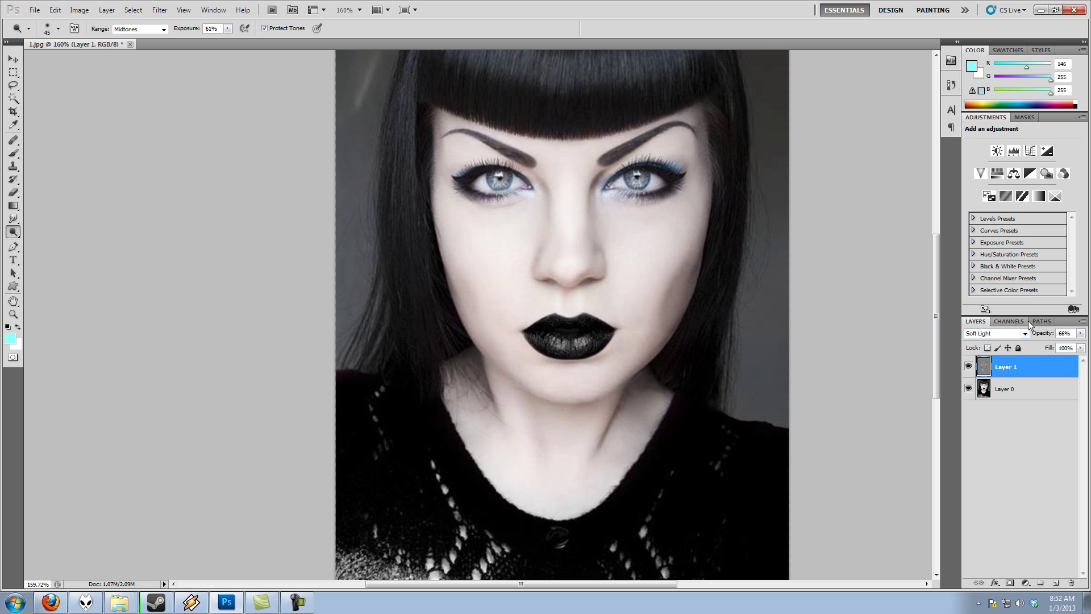